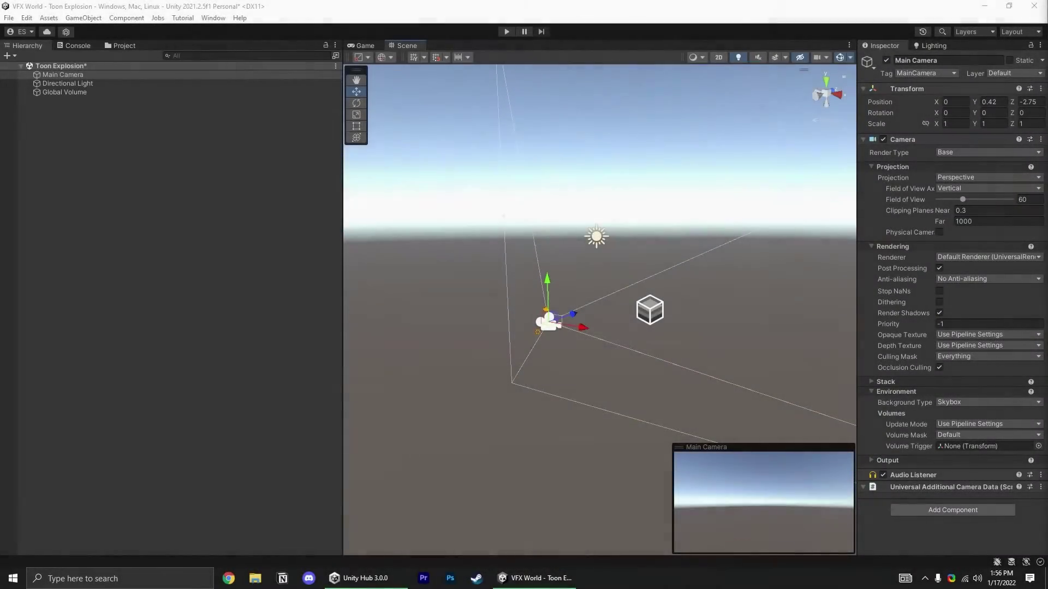
# - Add a Visual Effect object to the scene and create a new graph asset named Toon Explosion Tutorial for it
pyautogui.rightClick(97, 241)
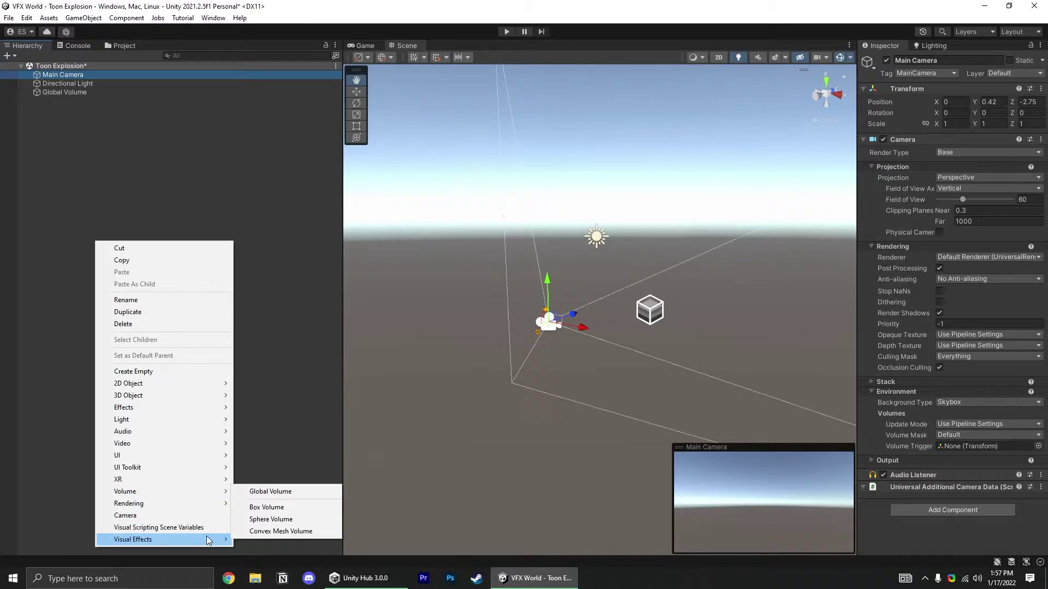
pyautogui.moveTo(208, 543)
pyautogui.click(256, 542)
pyautogui.moveTo(617, 333); pyautogui.dragTo(630, 294, button='right')
pyautogui.press('w')
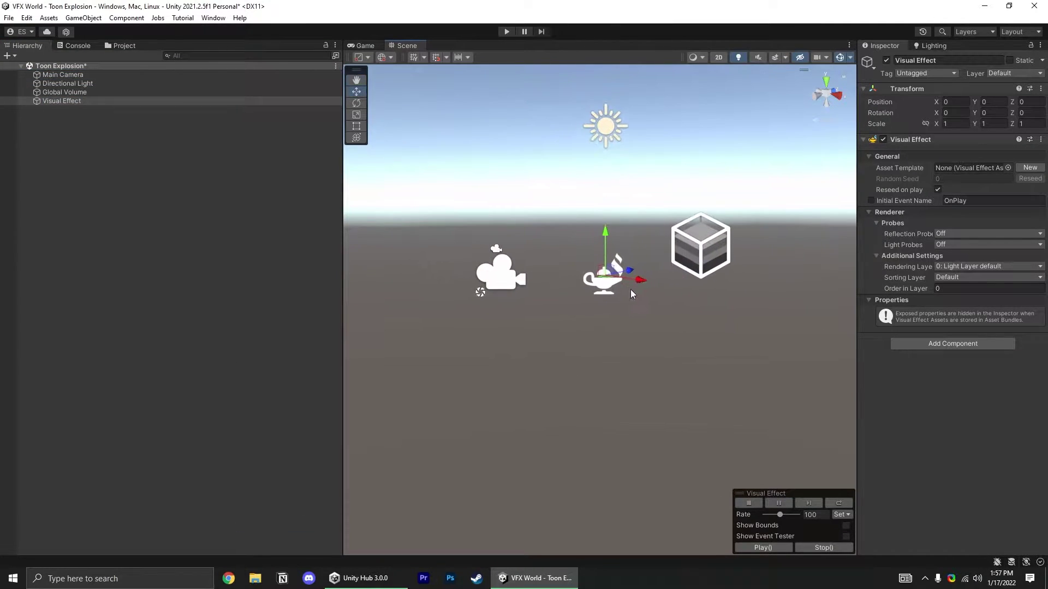
pyautogui.click(1029, 168)
pyautogui.doubleClick(165, 201)
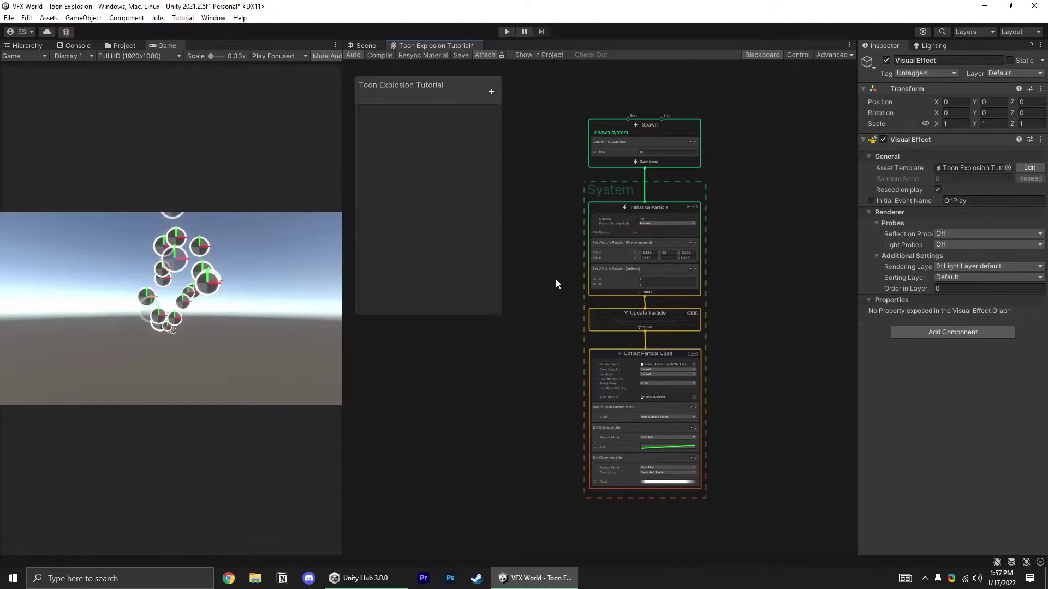
# - Replace the Constant Spawn Rate block in the Spawn context with a Single Burst block
pyautogui.scroll(5, 548, 225)
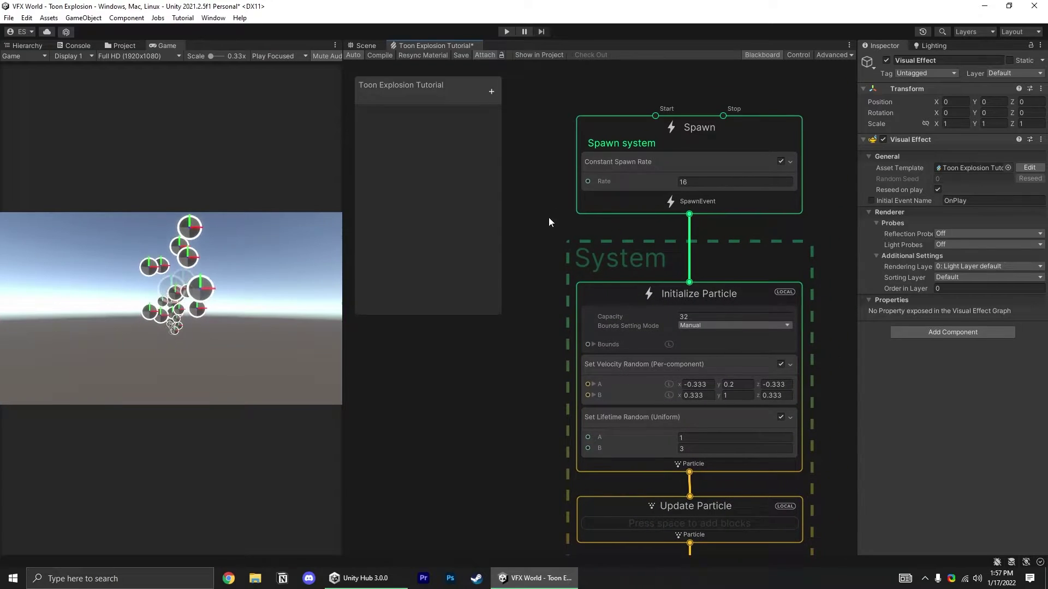
pyautogui.click(626, 171)
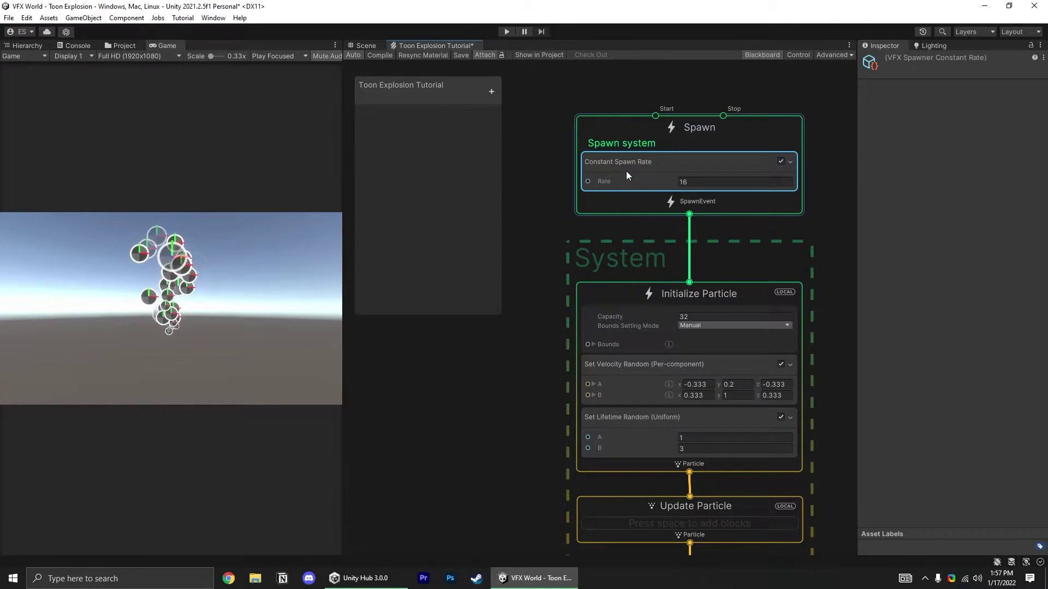
pyautogui.press('Delete')
pyautogui.press('space')
pyautogui.write('s')
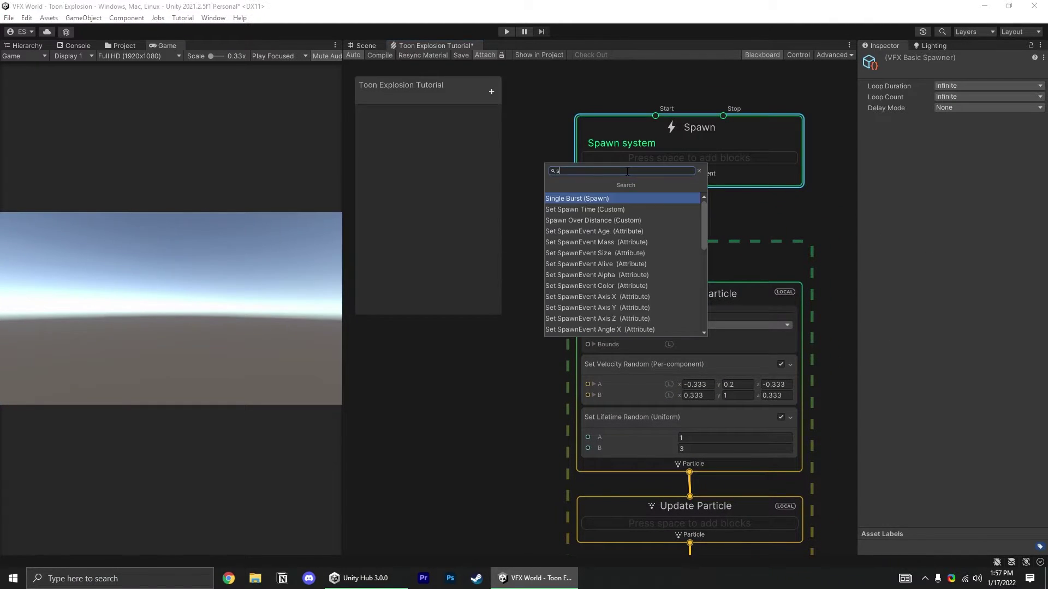
pyautogui.write('ingle')
pyautogui.press('Return')
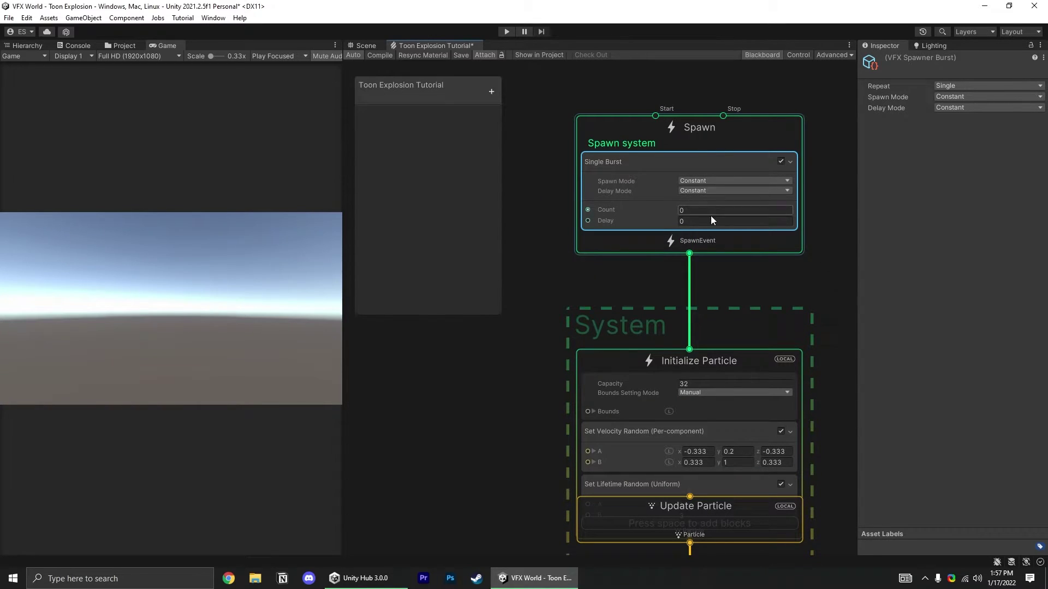
# - Set the Single Burst count to 48 and the Initialize Particle capacity to 100
pyautogui.click(713, 212)
pyautogui.click(527, 362)
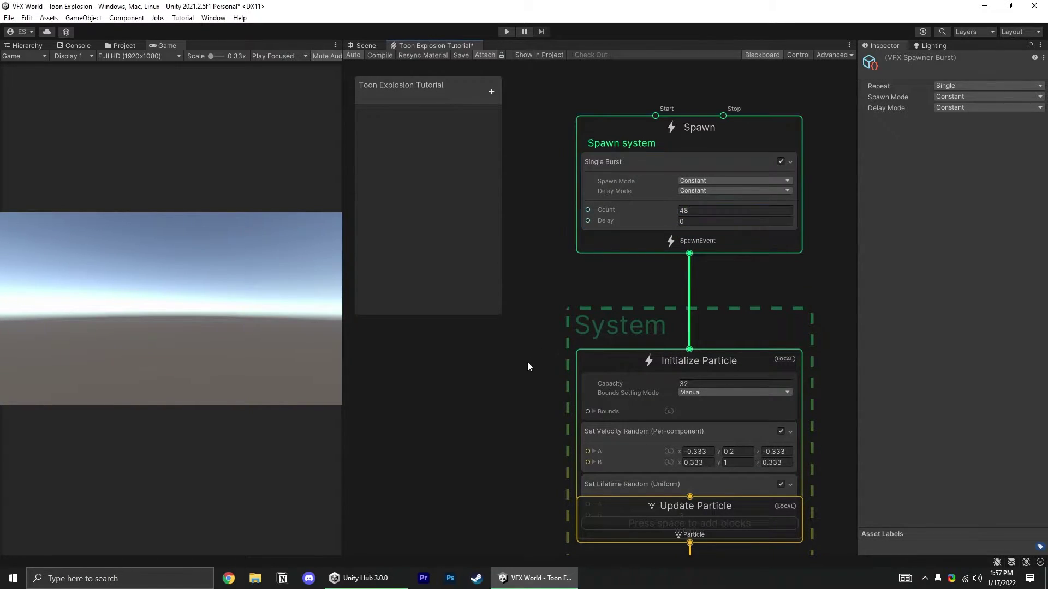
pyautogui.click(715, 384)
pyautogui.press('Return')
pyautogui.click(544, 391)
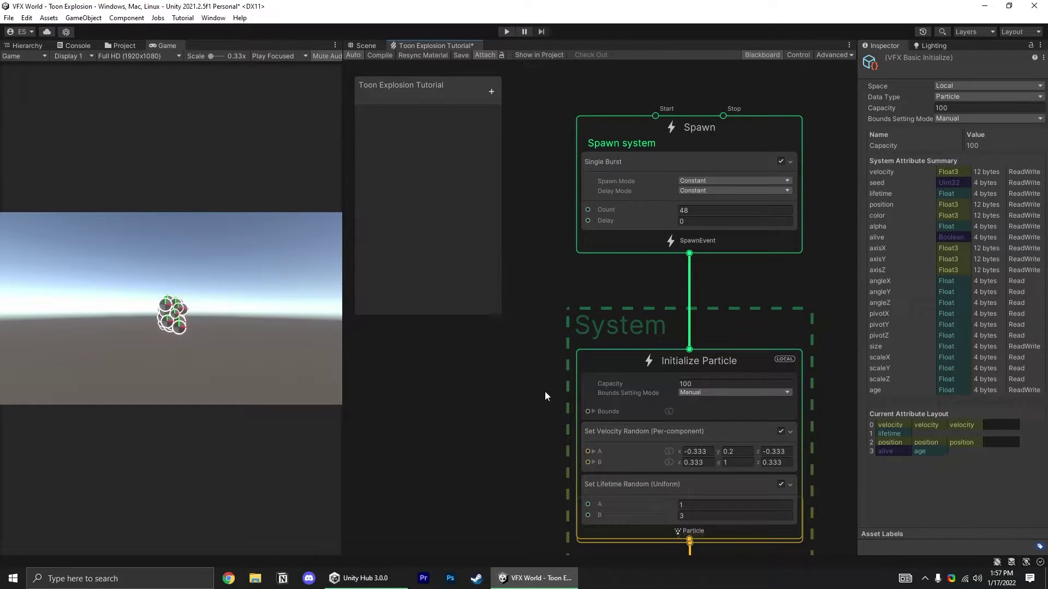
# - Assign the Circle texture as the main texture of the Output Particle Quad context
pyautogui.moveTo(534, 381); pyautogui.dragTo(516, 336, button='middle')
pyautogui.scroll(-3, 516, 335)
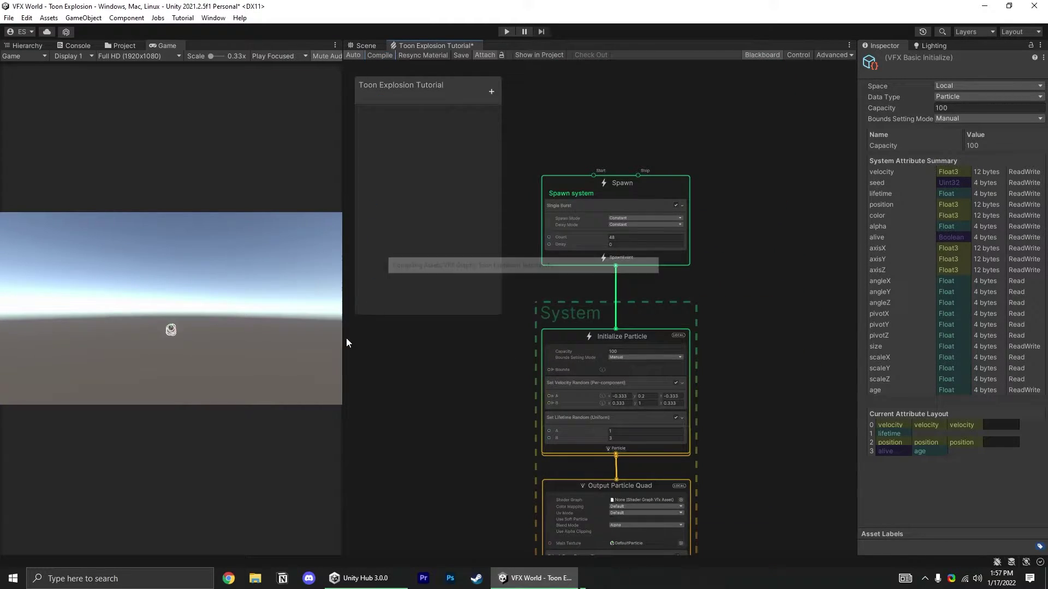
pyautogui.click(562, 485)
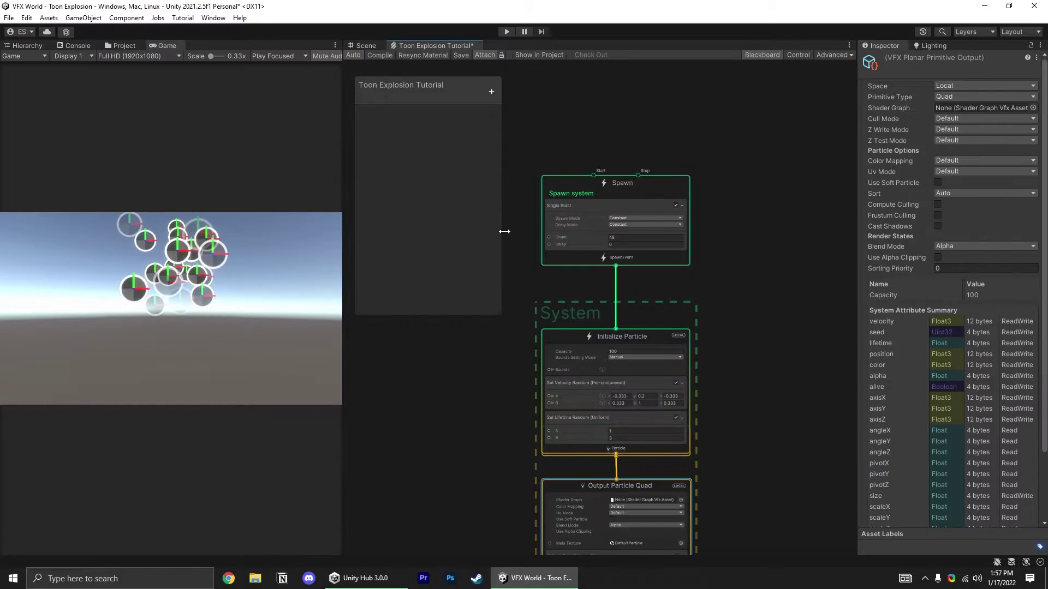
pyautogui.press('f')
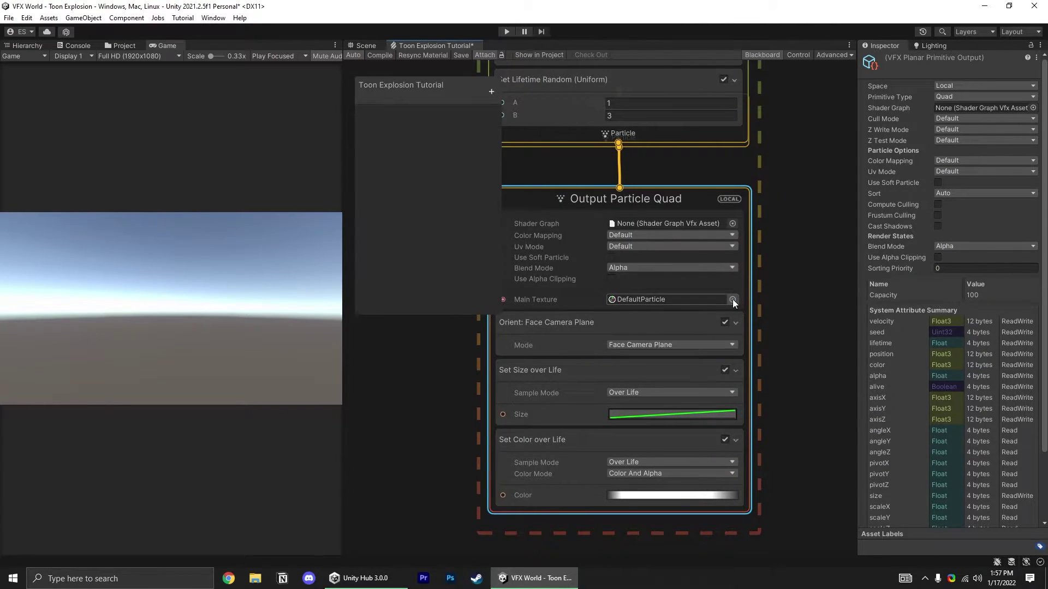
pyautogui.click(732, 299)
pyautogui.write('circle')
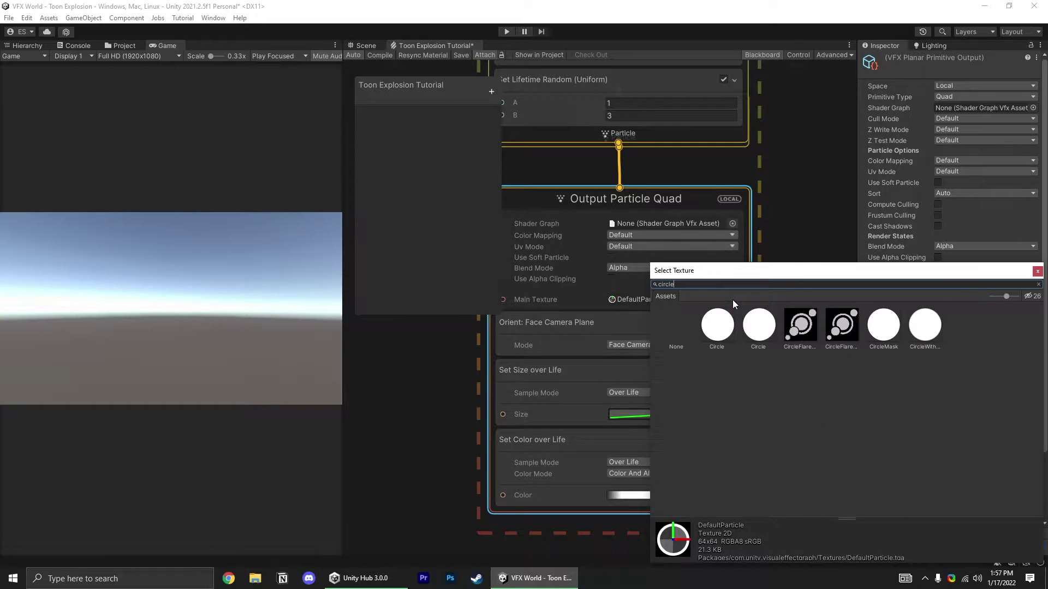
pyautogui.click(724, 326)
pyautogui.doubleClick(723, 322)
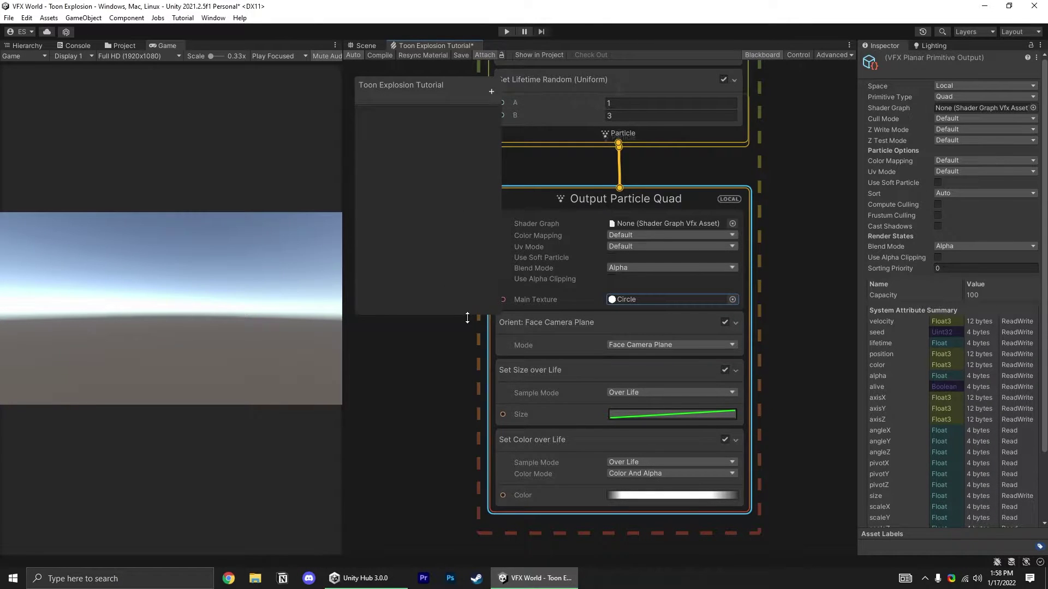
# - Set the Output Particle Quad's blend mode to Opaque and enable Use Alpha Clipping
pyautogui.moveTo(464, 369); pyautogui.dragTo(482, 363, button='middle')
pyautogui.click(664, 261)
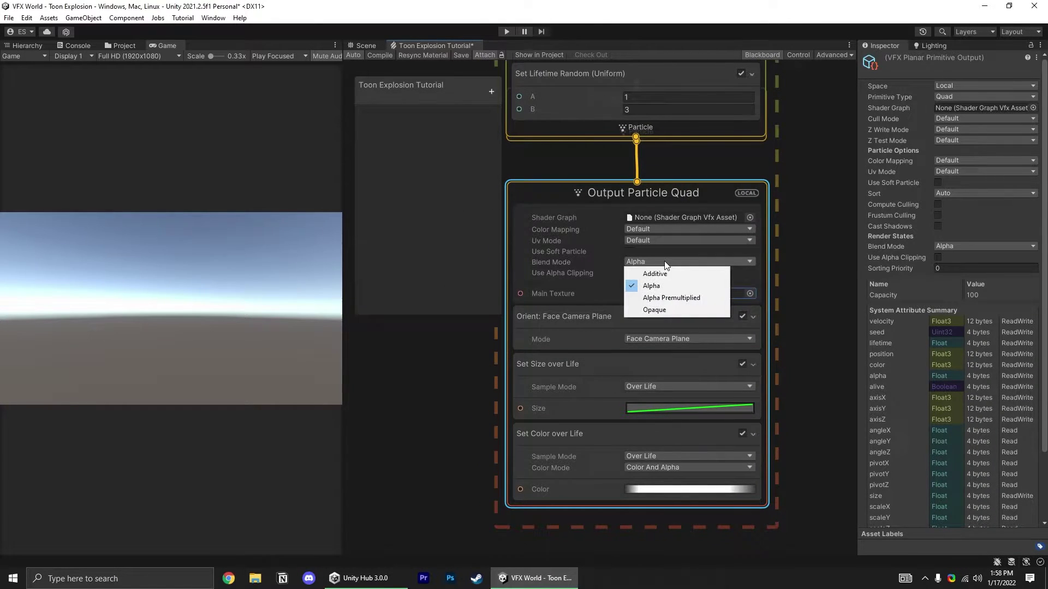
pyautogui.click(656, 310)
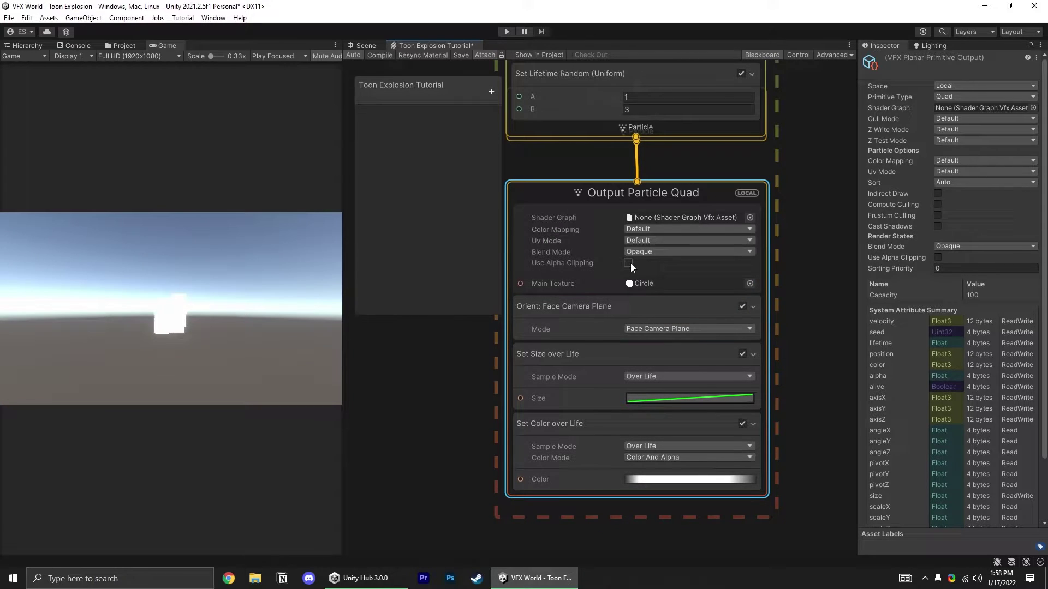
pyautogui.click(628, 263)
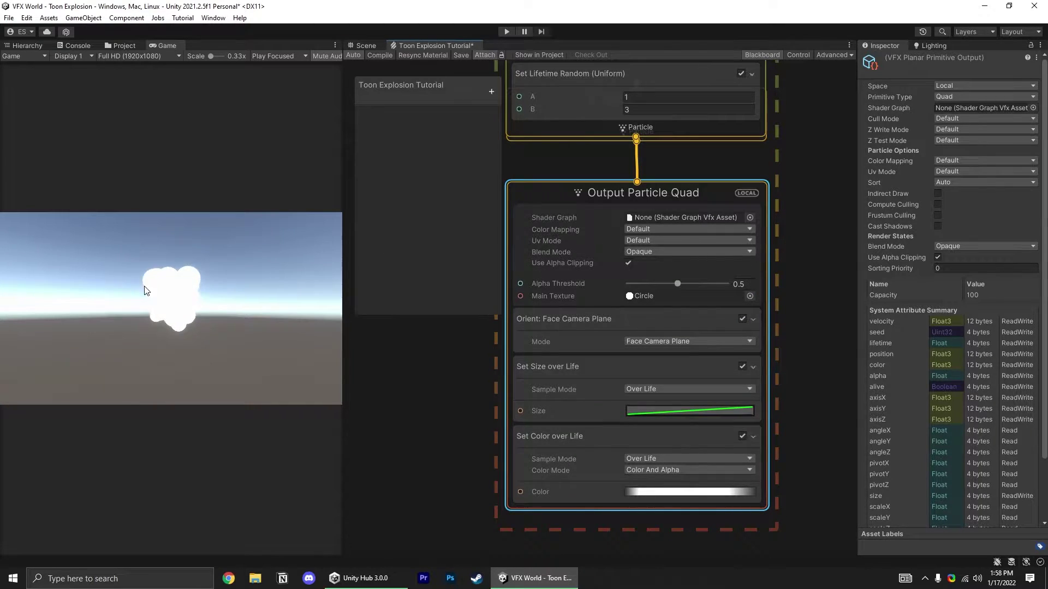
# - Set the random velocity range in Initialize Particle to -1, -1, -1 for A and 1, 1, 1 for B
pyautogui.moveTo(467, 347); pyautogui.dragTo(470, 344, button='middle')
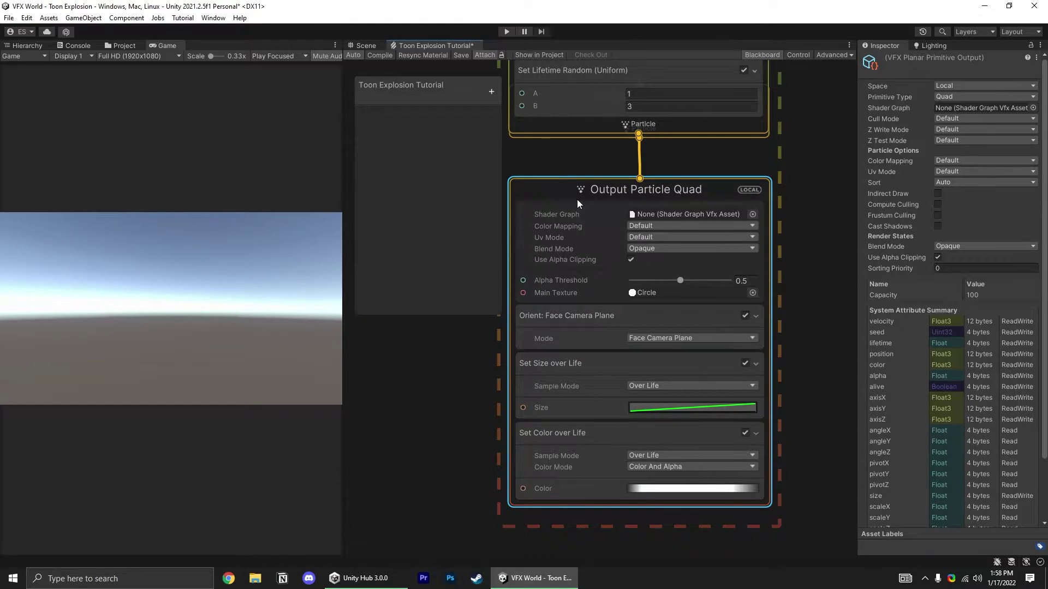
pyautogui.moveTo(592, 196); pyautogui.dragTo(603, 409, button='middle')
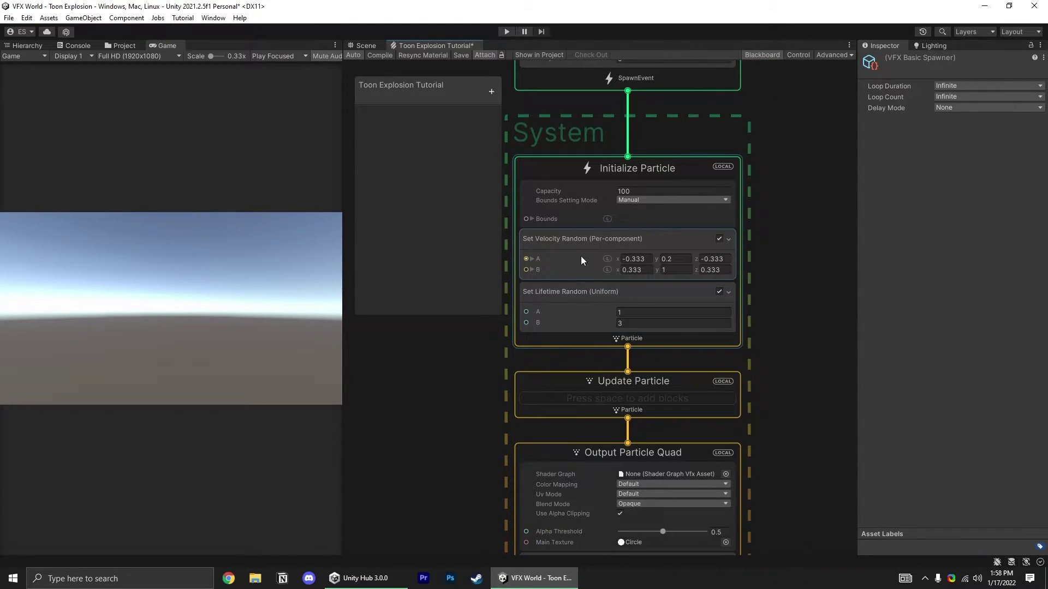
pyautogui.click(648, 258)
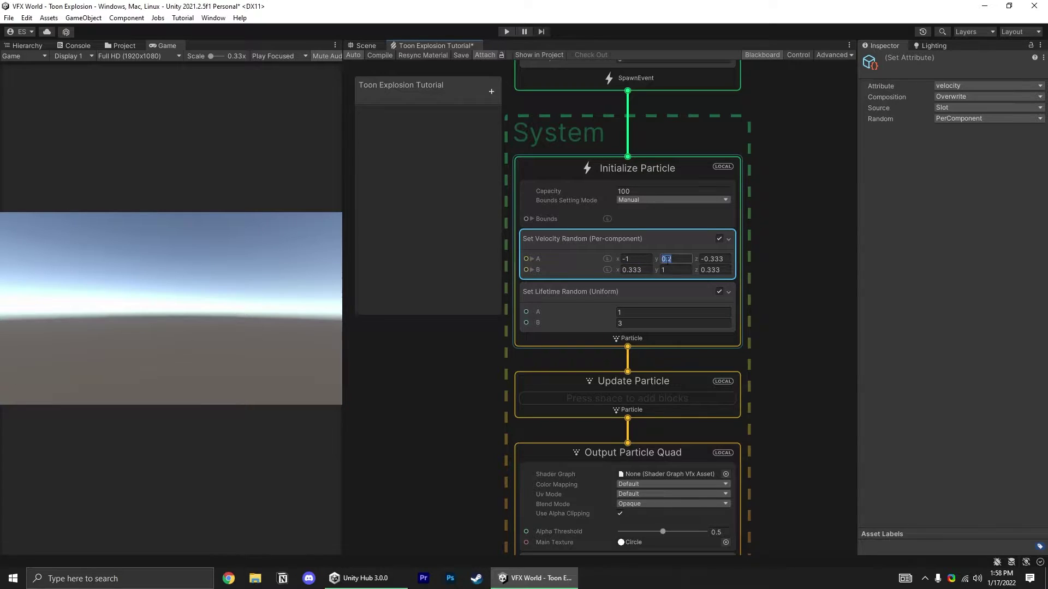
pyautogui.click(720, 260)
pyautogui.click(633, 270)
pyautogui.write('1')
pyautogui.press('Tab')
pyautogui.press('Tab')
pyautogui.write('1')
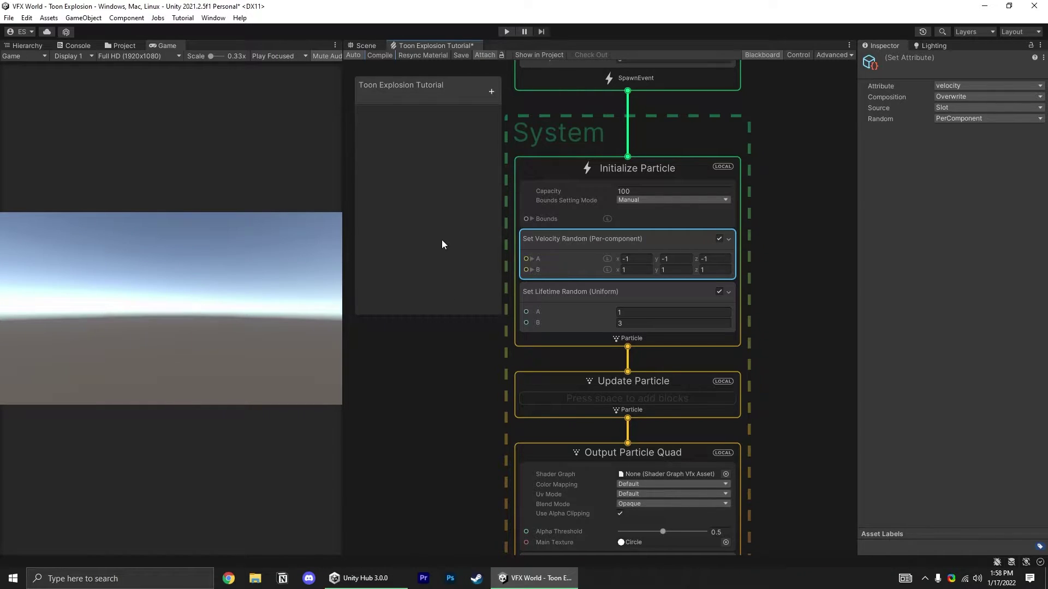
# - Set the random lifetime range to 0.4 for A and 1 for B, and compile the graph
pyautogui.click(633, 312)
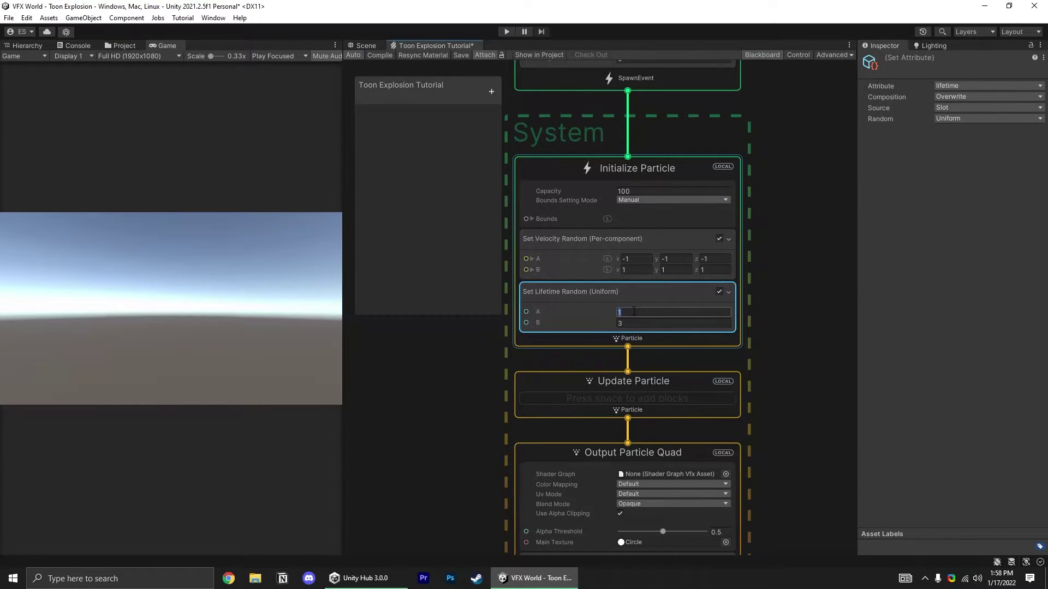
pyautogui.write('.4')
pyautogui.press('Tab')
pyautogui.write('1')
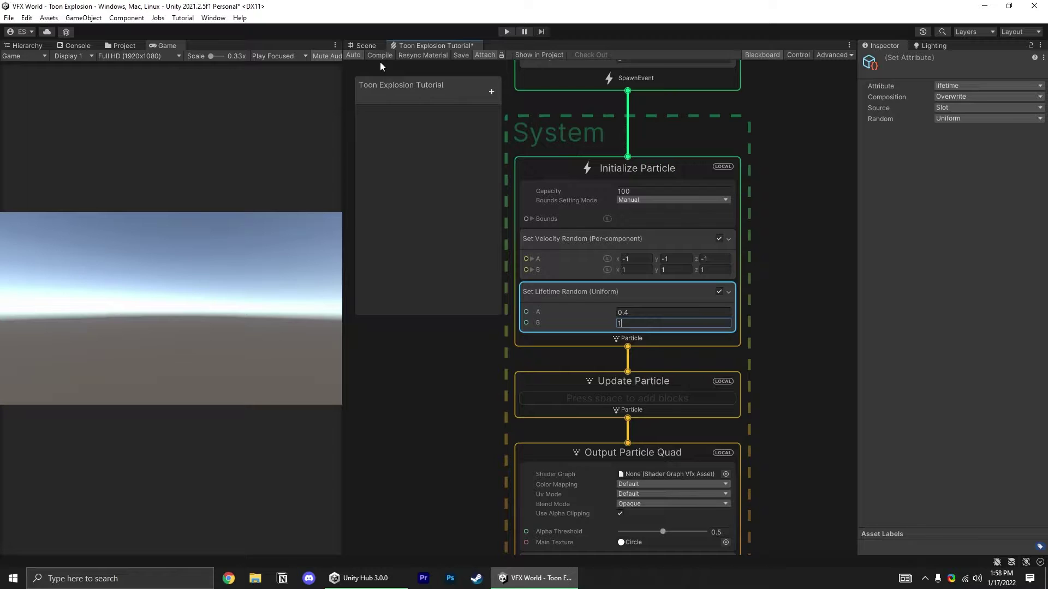
pyautogui.click(379, 55)
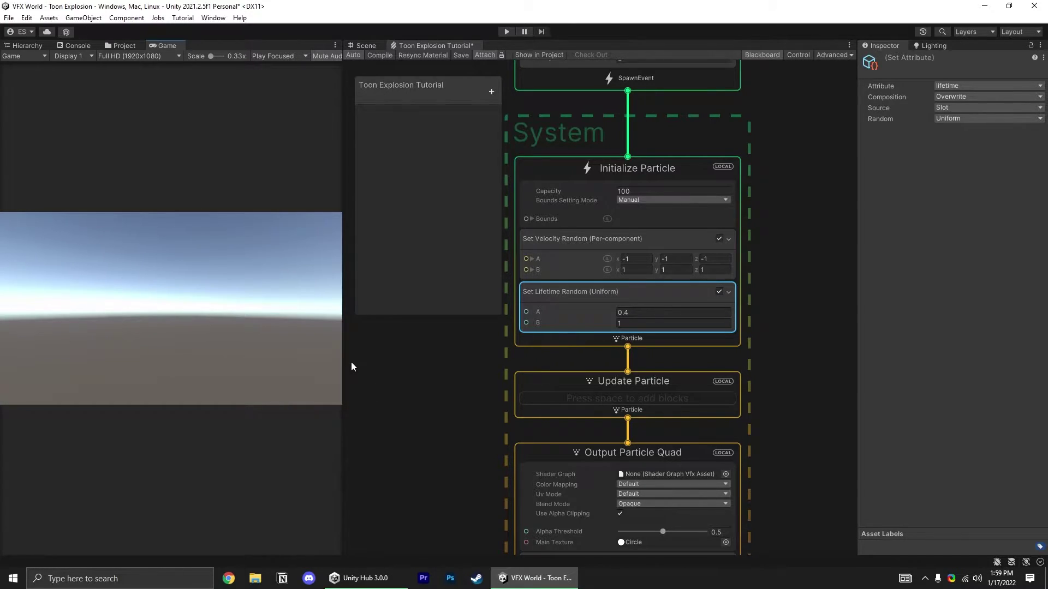
# - Delete the Set Size over Life block from Output Particle Quad and add a fresh Set Size over Life block below Set Color over Life
pyautogui.scroll(-3, 475, 482)
pyautogui.moveTo(475, 483); pyautogui.dragTo(482, 251, button='middle')
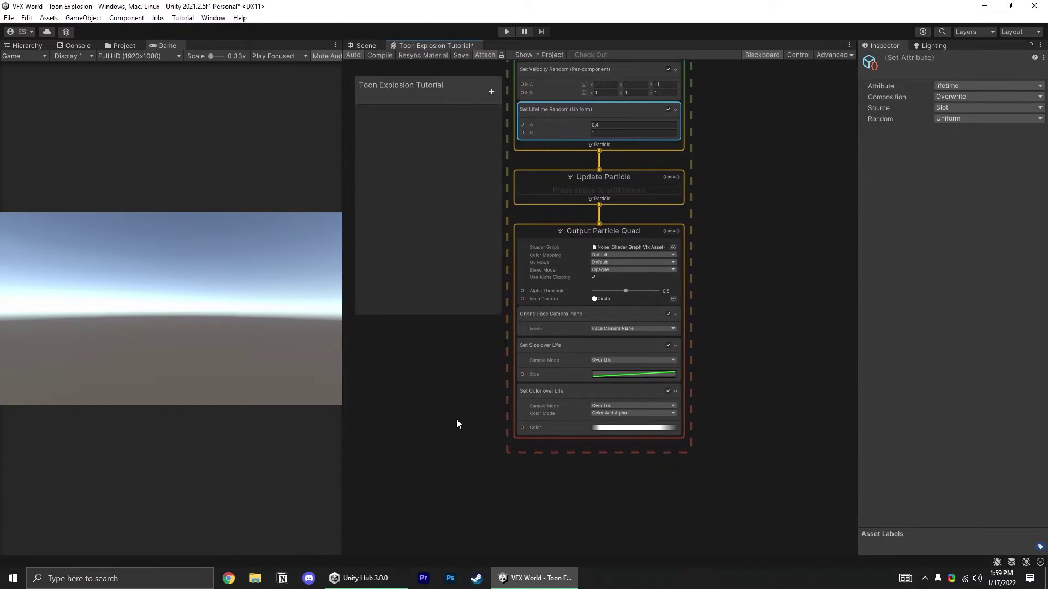
pyautogui.moveTo(513, 431); pyautogui.dragTo(508, 418, button='middle')
pyautogui.click(554, 352)
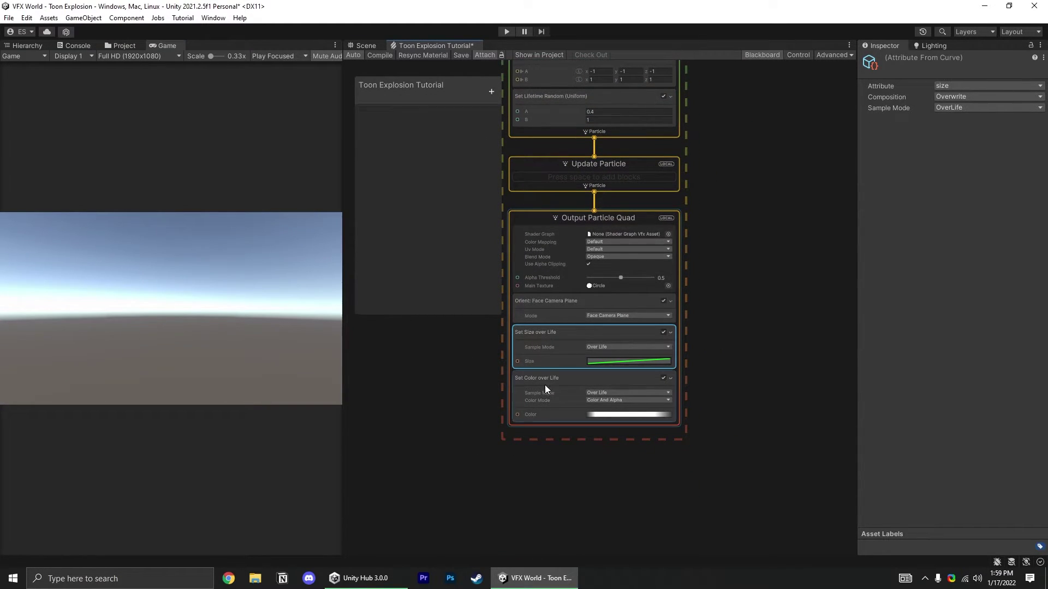
pyautogui.press('Delete')
pyautogui.scroll(2, 561, 407)
pyautogui.press('space')
pyautogui.write('set')
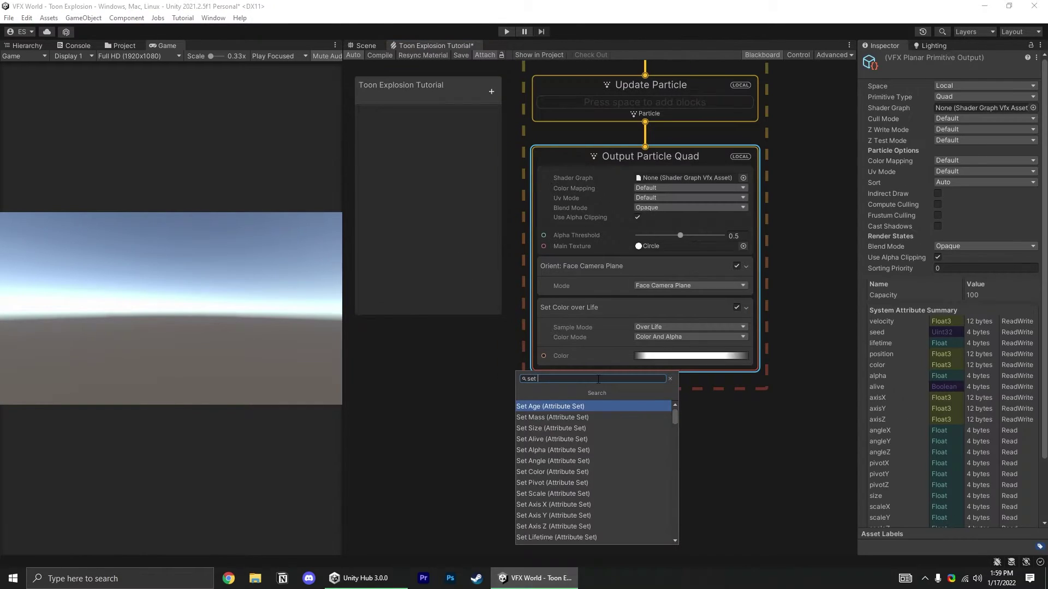
pyautogui.write(' size over life')
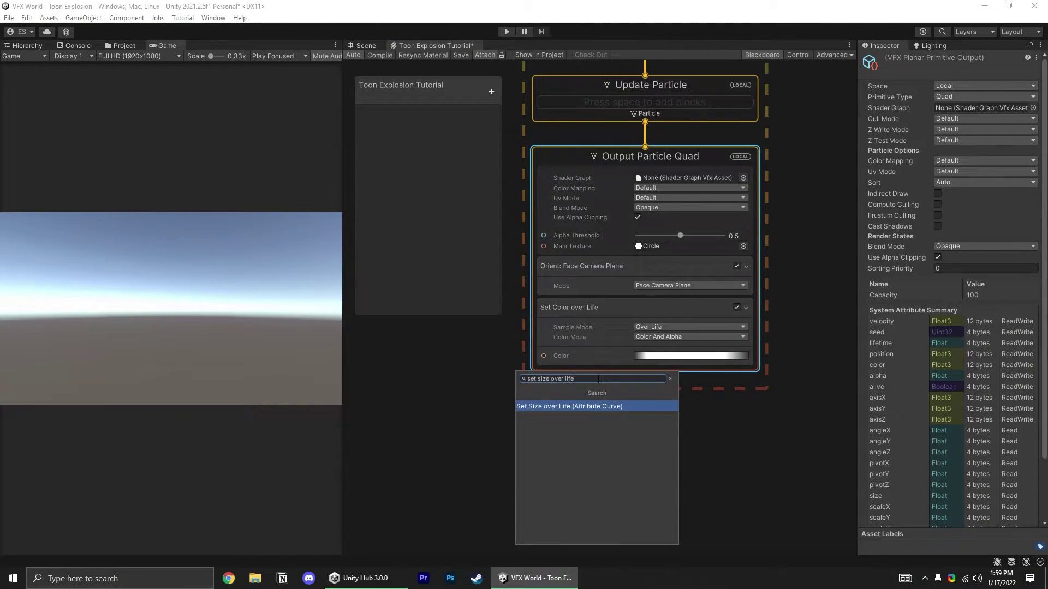
pyautogui.press('Return')
# - Edit the Set Size over Life curve so its peak key has a value of 1
pyautogui.click(679, 416)
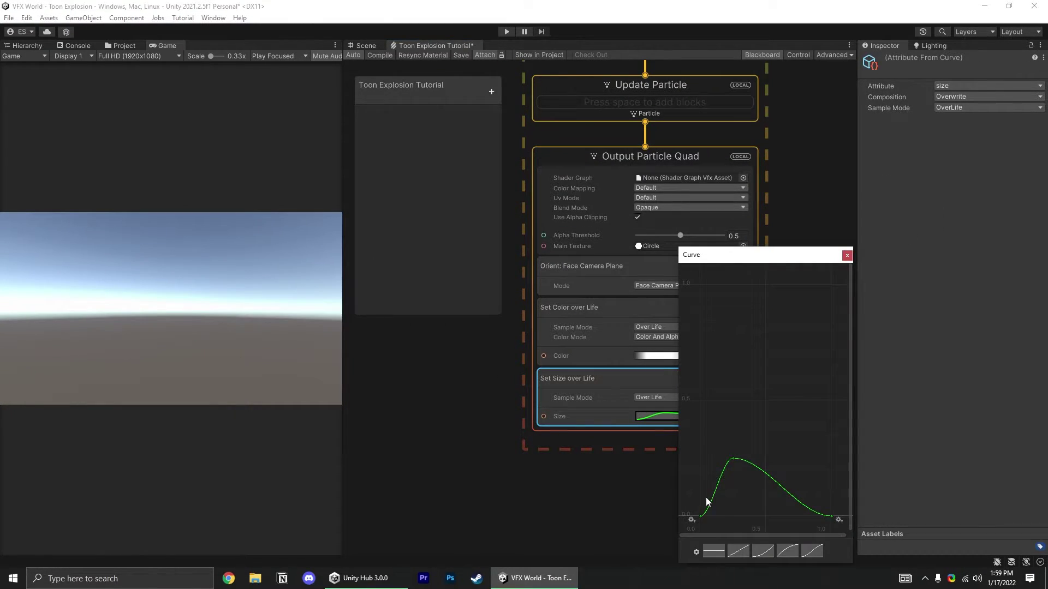
pyautogui.click(652, 432)
pyautogui.click(661, 416)
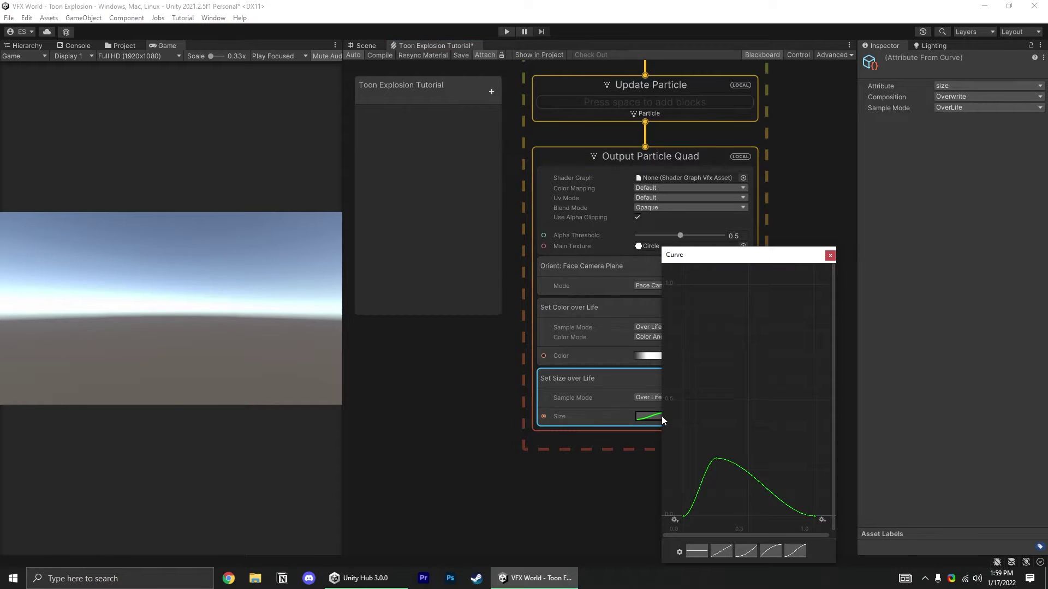
pyautogui.rightClick(715, 458)
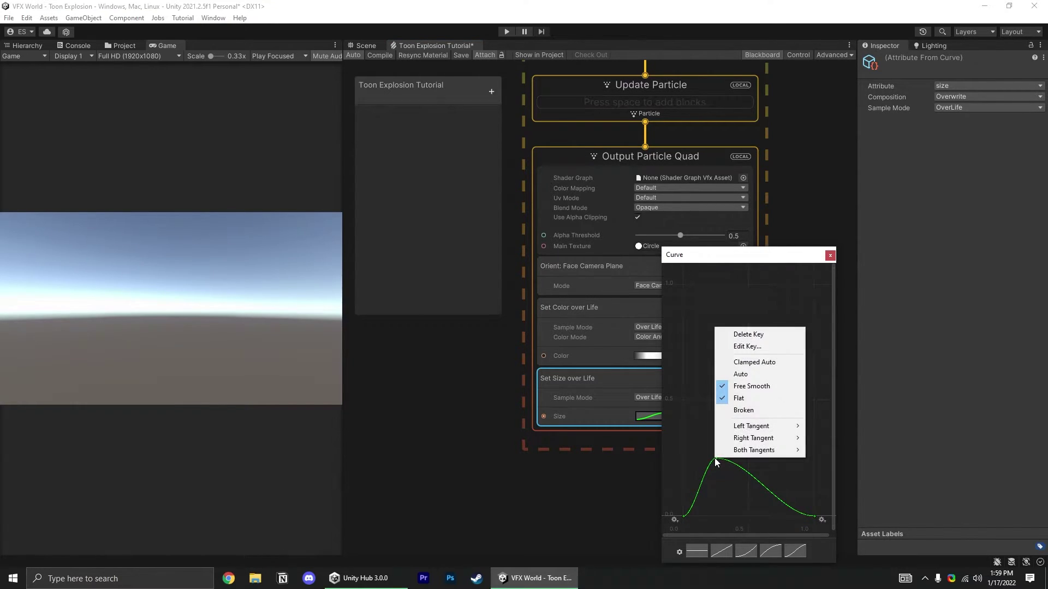
pyautogui.click(736, 349)
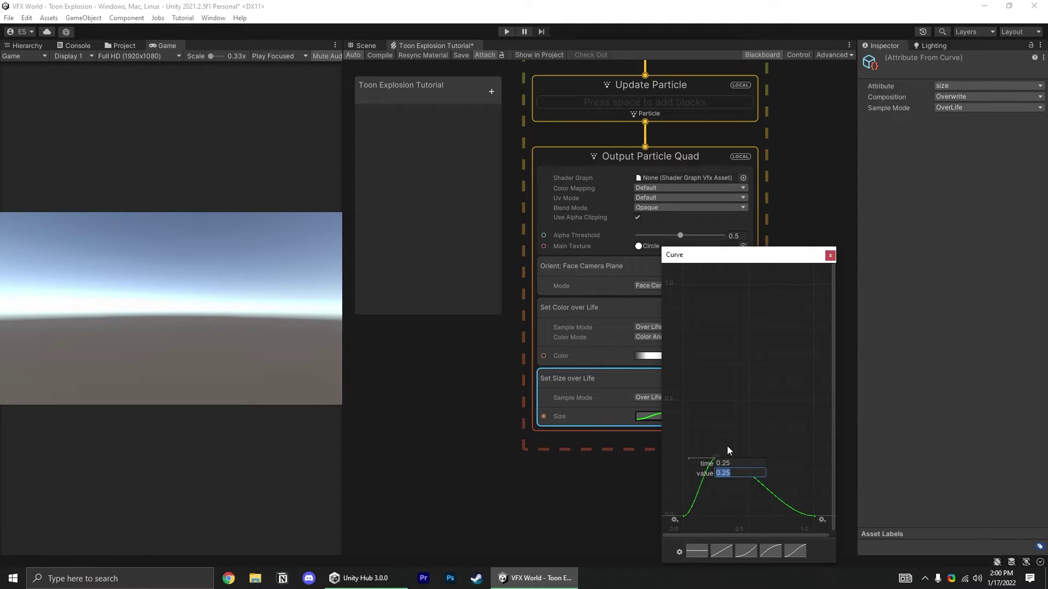
pyautogui.press('Return')
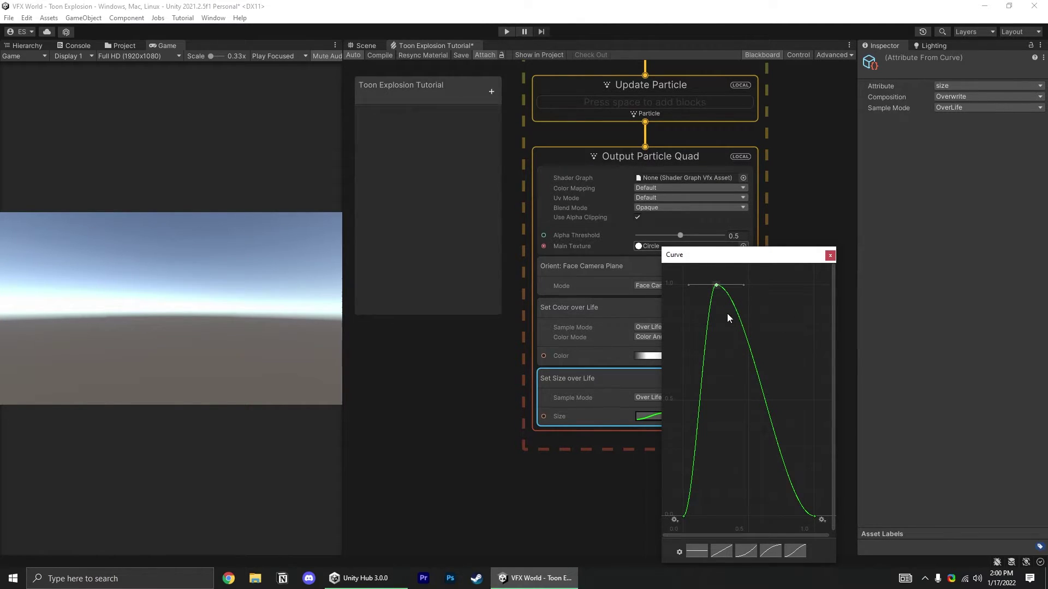
pyautogui.click(829, 255)
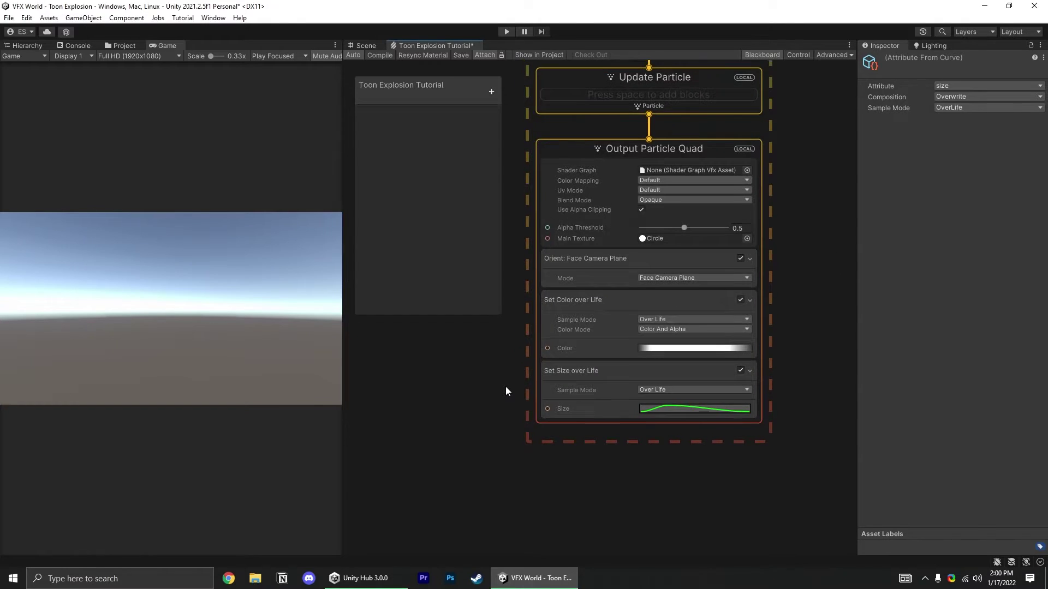
# - Add a Multiply Size Random (Uniform) block to Output Particle Quad with A at 0.75 and B at 1.5
pyautogui.press('space')
pyautogui.write('multiplysize random')
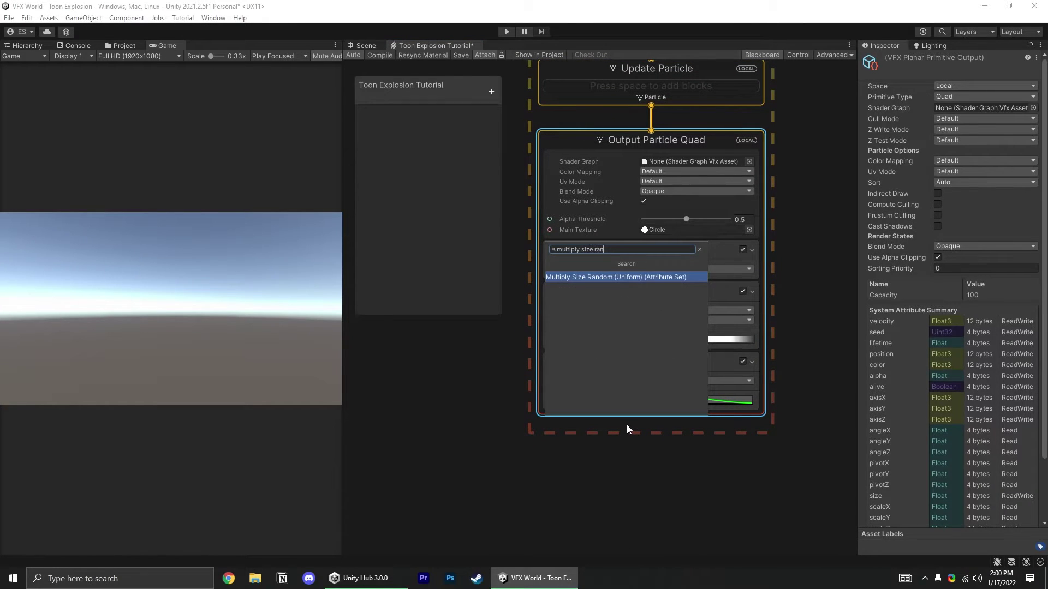
pyautogui.press('Return')
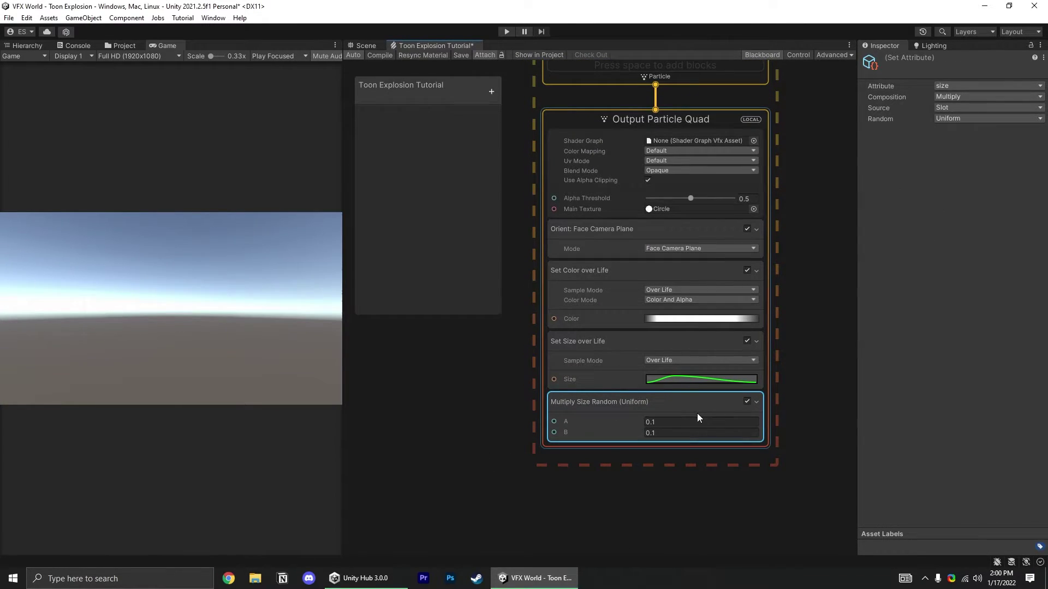
pyautogui.click(697, 420)
pyautogui.click(702, 432)
pyautogui.moveTo(542, 435); pyautogui.dragTo(534, 406, button='middle')
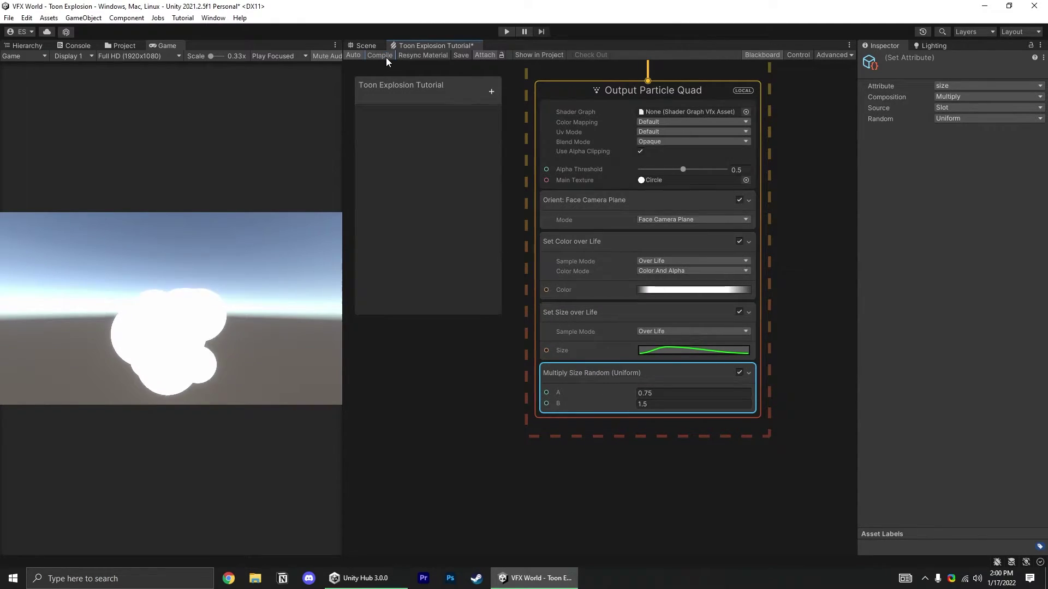
# - Add a Turbulence block to Update Particle and set its noise type to Perlin
pyautogui.click(525, 205)
pyautogui.moveTo(526, 205); pyautogui.dragTo(551, 332, button='middle')
pyautogui.scroll(5, 540, 262)
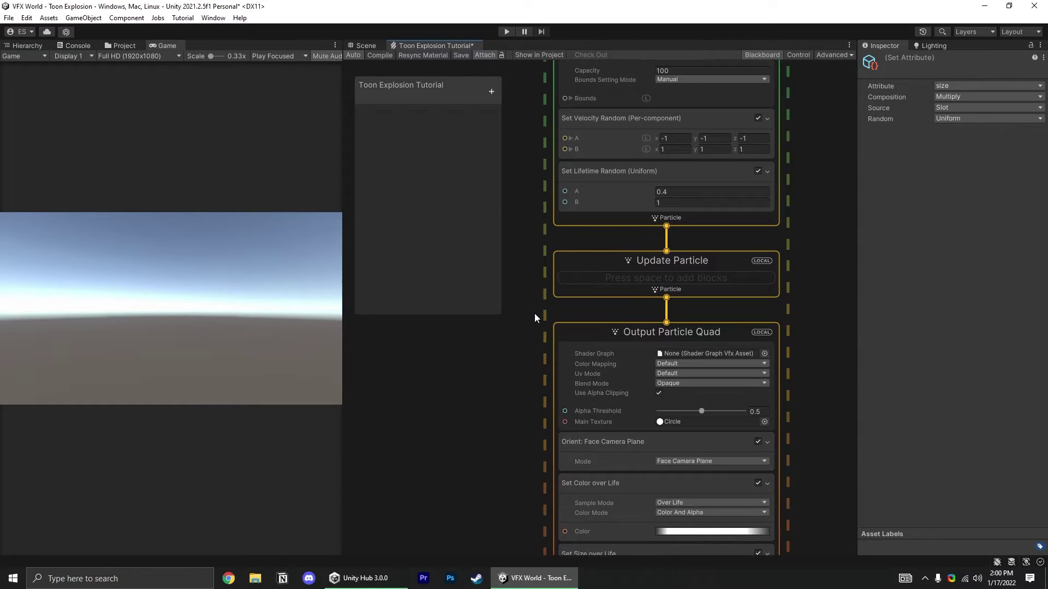
pyautogui.click(602, 280)
pyautogui.press('space')
pyautogui.write('tur')
pyautogui.press('Return')
pyautogui.scroll(-2, 715, 303)
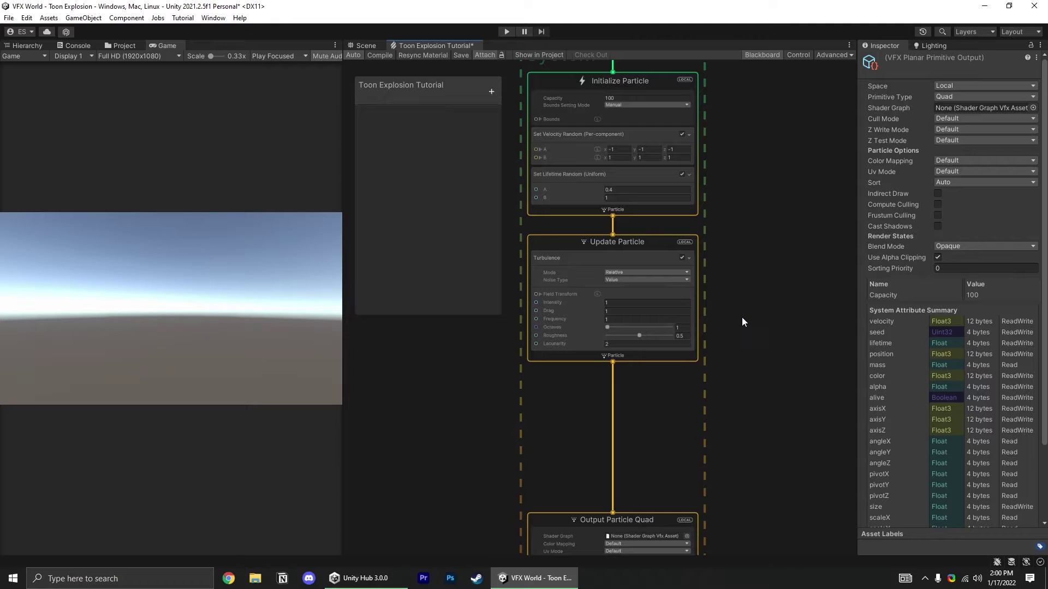
pyautogui.click(645, 279)
pyautogui.click(641, 301)
# - Set the Turbulence intensity to 3 and frequency to 2, and compile the graph
pyautogui.scroll(5, 457, 382)
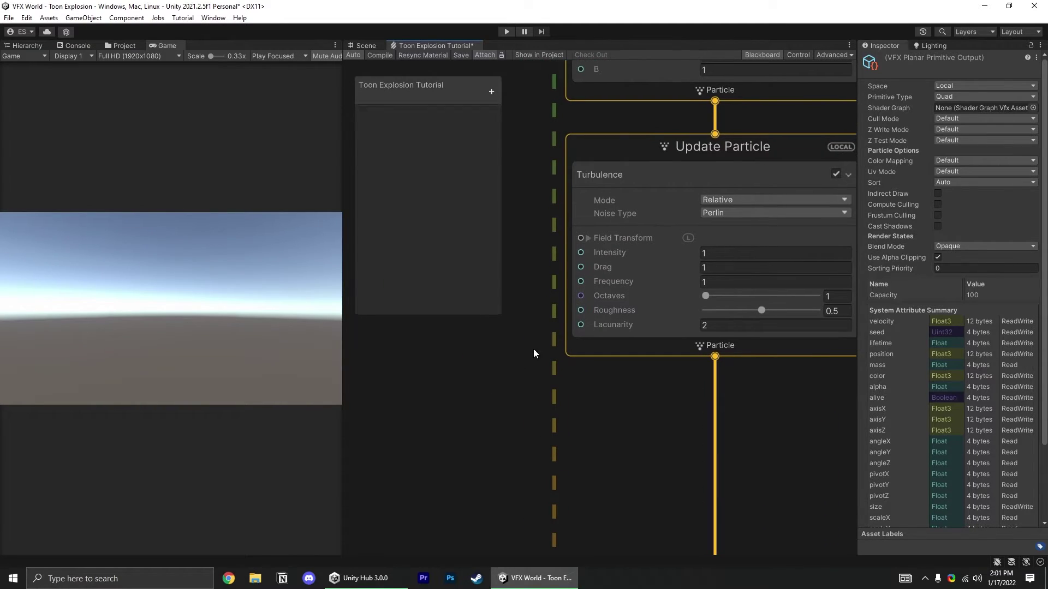
pyautogui.click(714, 253)
pyautogui.moveTo(576, 374); pyautogui.dragTo(527, 374, button='middle')
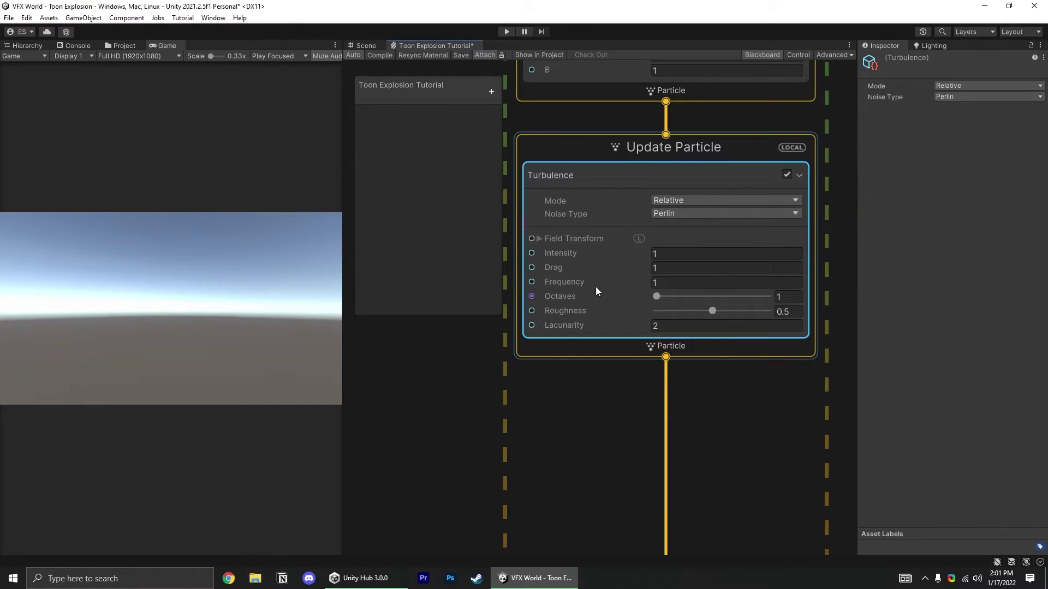
pyautogui.click(655, 253)
pyautogui.write('3')
pyautogui.click(655, 282)
pyautogui.write('2')
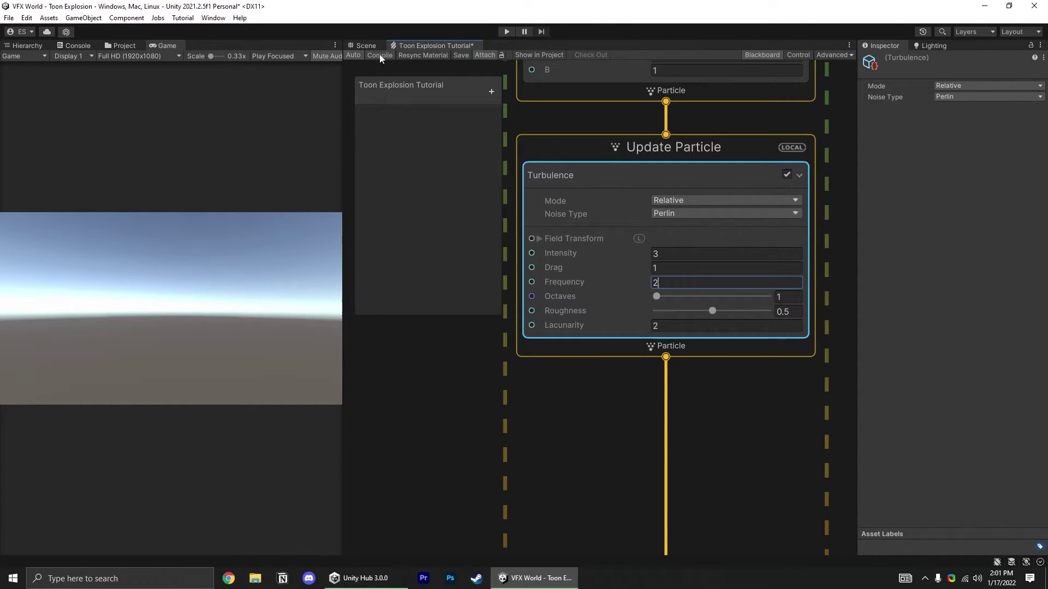
pyautogui.click(381, 56)
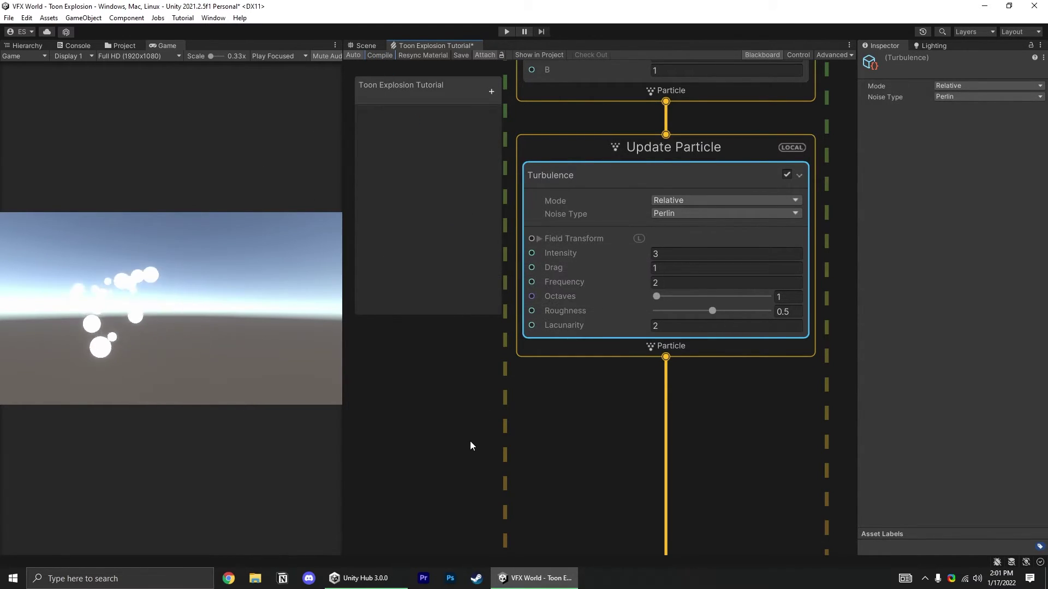
# - Switch the color mode of the Set Color over Life block in Output Particle Quad to Color
pyautogui.scroll(-1, 471, 442)
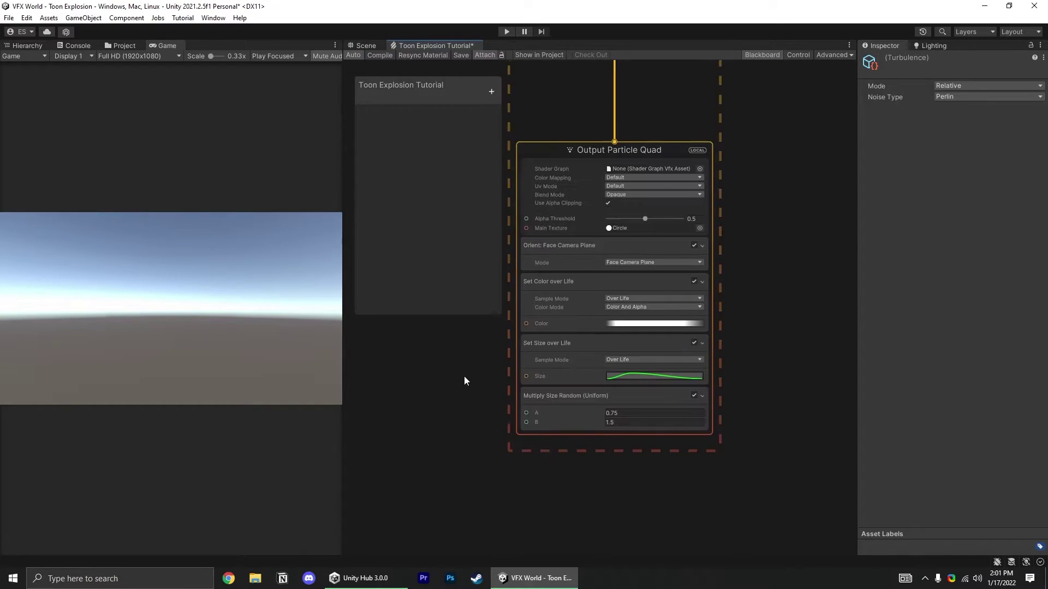
pyautogui.moveTo(464, 376); pyautogui.dragTo(465, 404, button='middle')
pyautogui.scroll(2, 464, 408)
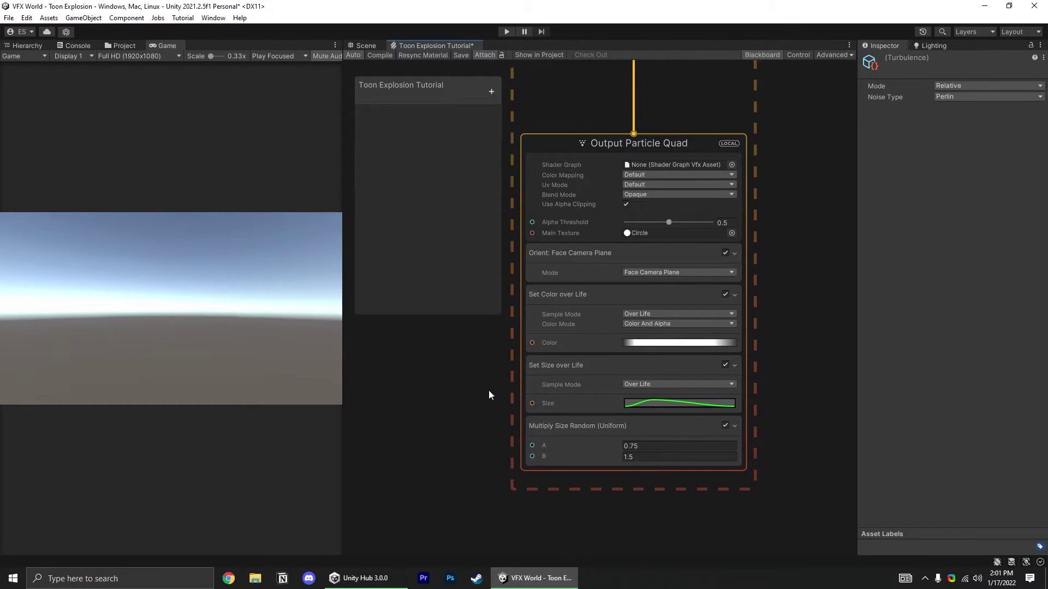
pyautogui.click(565, 299)
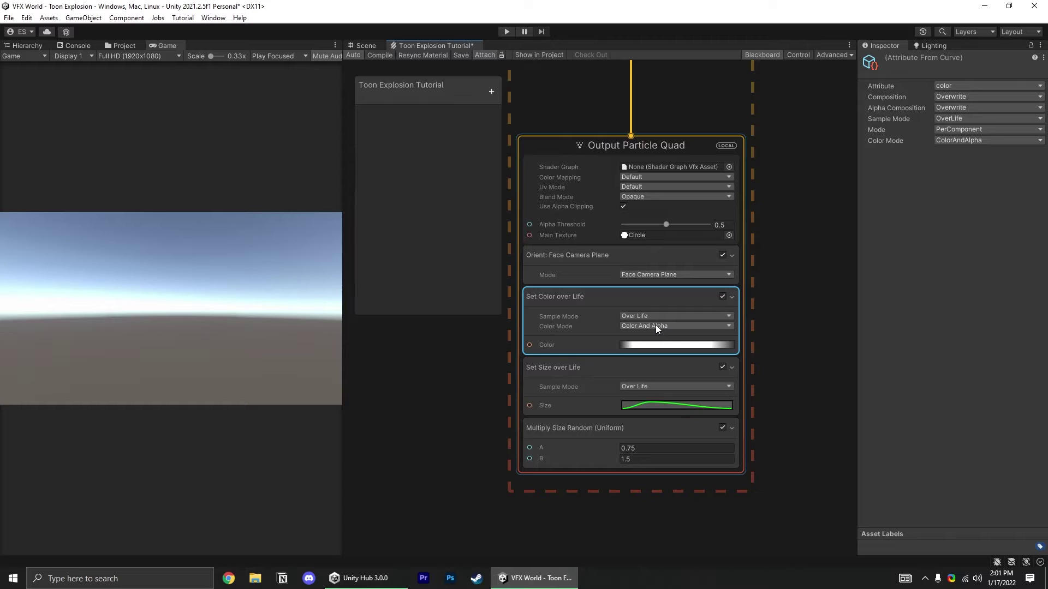
pyautogui.click(657, 326)
pyautogui.click(657, 339)
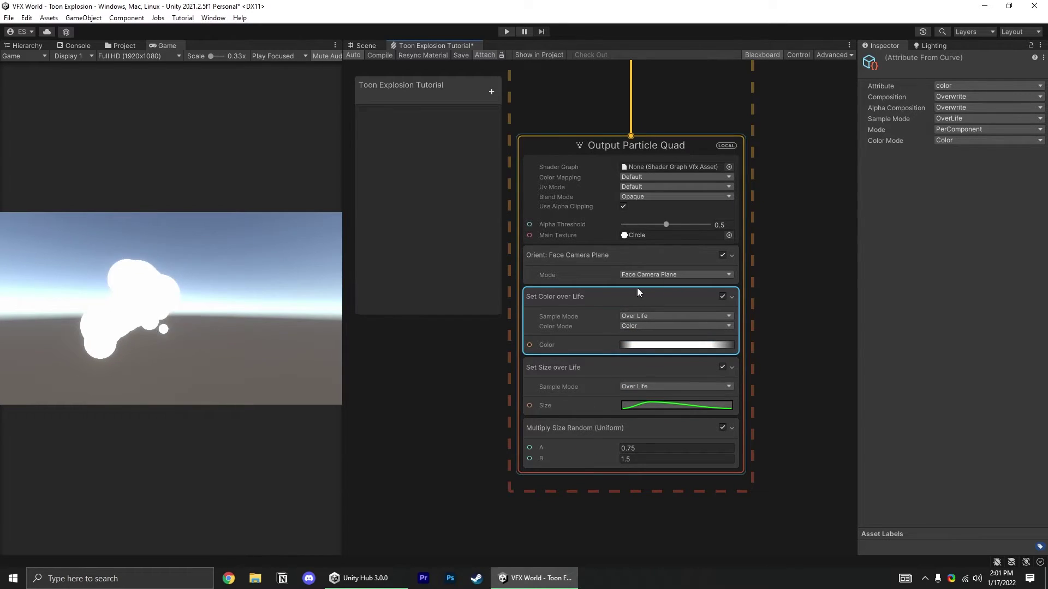
# - Set the starting color key of the Set Color over Life gradient to pure red (255, 0, 0)
pyautogui.click(667, 345)
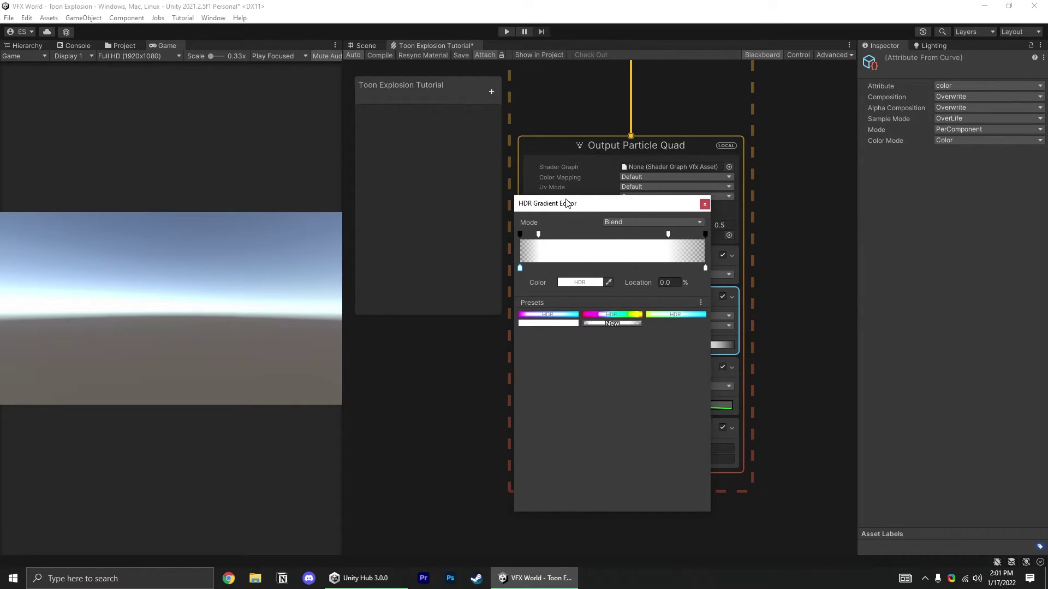
pyautogui.moveTo(567, 203); pyautogui.dragTo(374, 283)
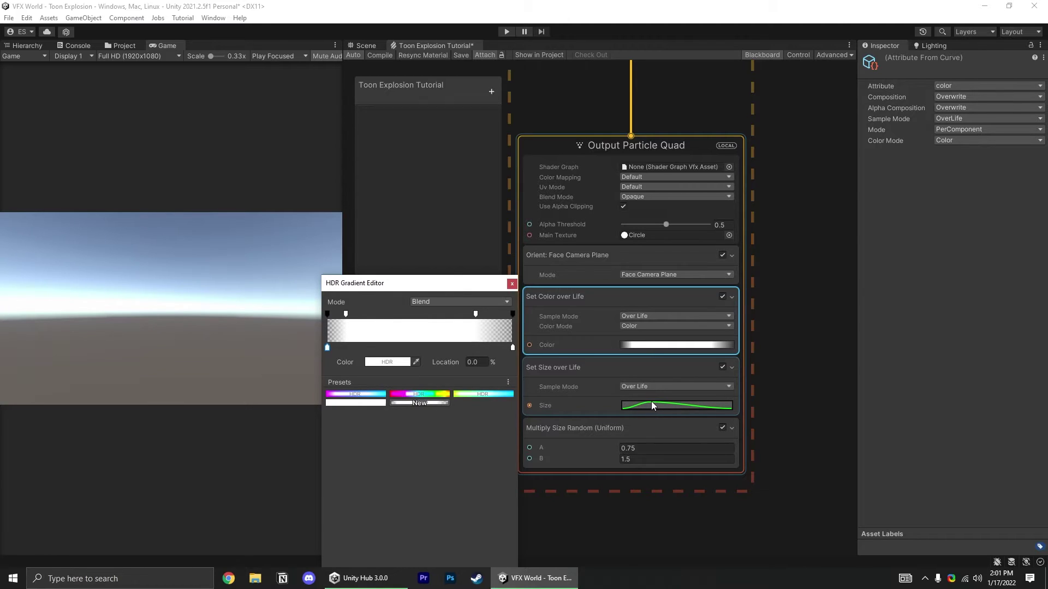
pyautogui.moveTo(411, 284); pyautogui.dragTo(601, 216)
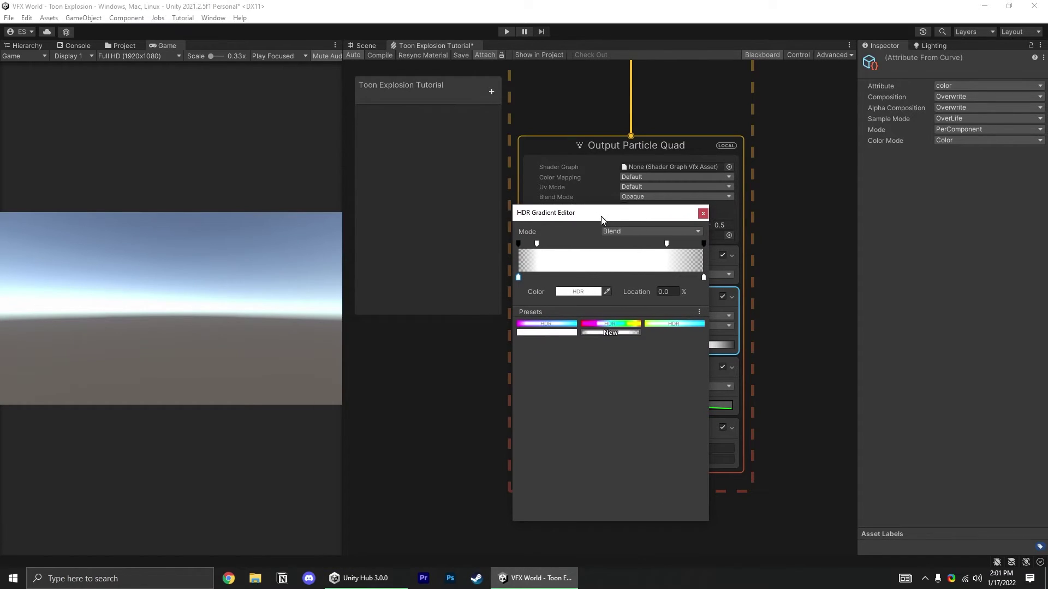
pyautogui.click(572, 296)
pyautogui.moveTo(626, 344); pyautogui.dragTo(663, 337)
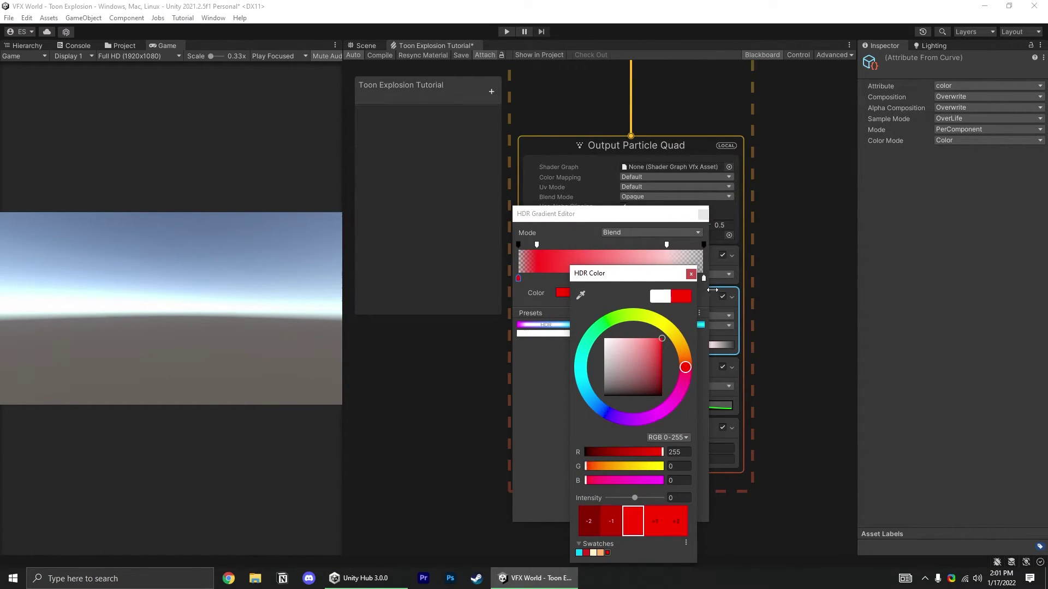
pyautogui.click(689, 273)
# - Add a color key at 25% of the gradient in orange-yellow (255, 154, 44) with an HDR intensity of 3
pyautogui.moveTo(549, 276); pyautogui.dragTo(564, 277)
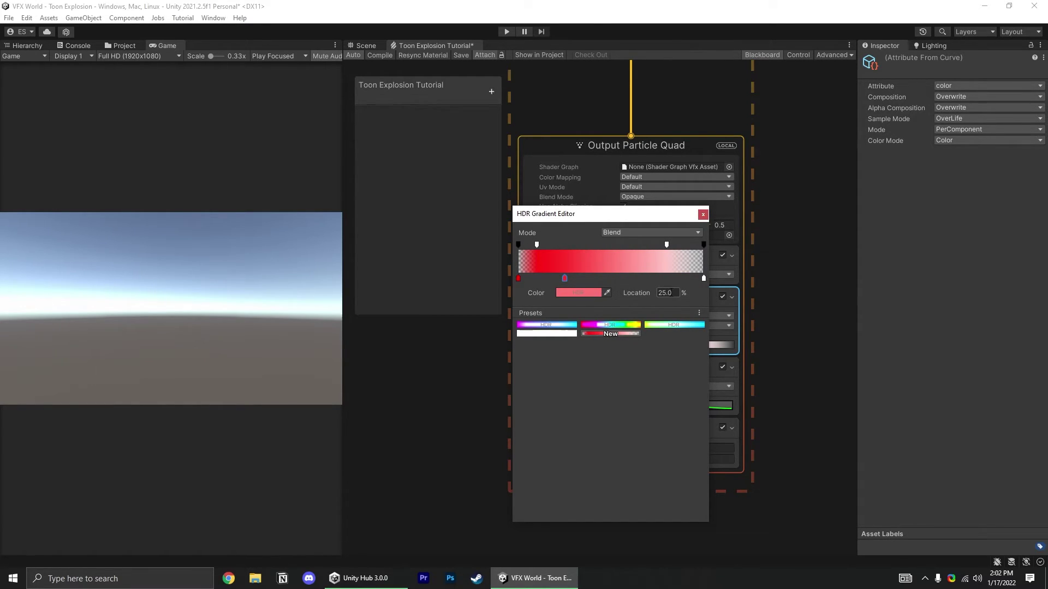
pyautogui.click(577, 296)
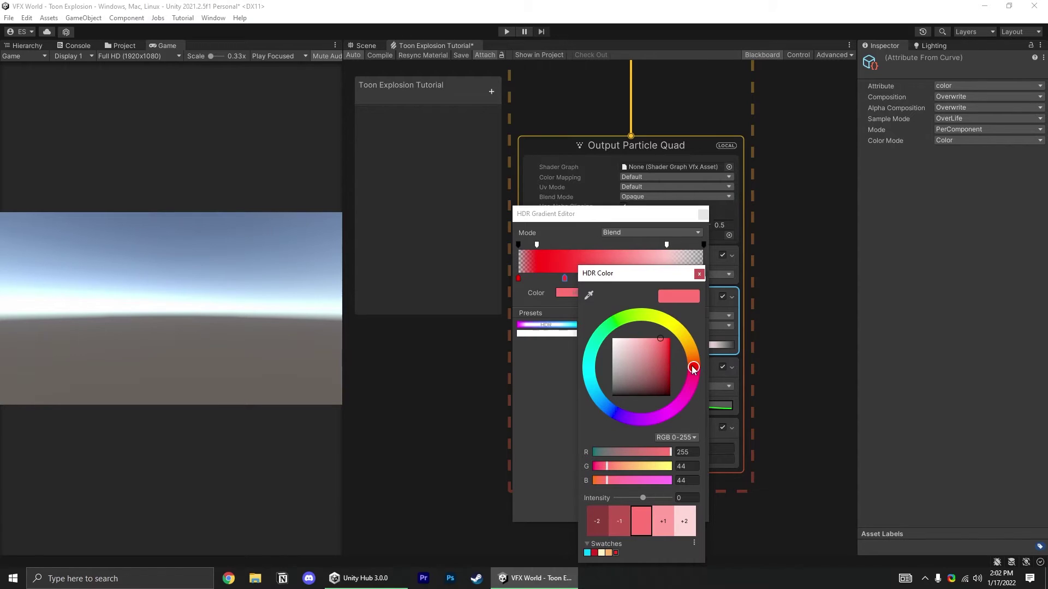
pyautogui.moveTo(694, 367); pyautogui.dragTo(689, 339)
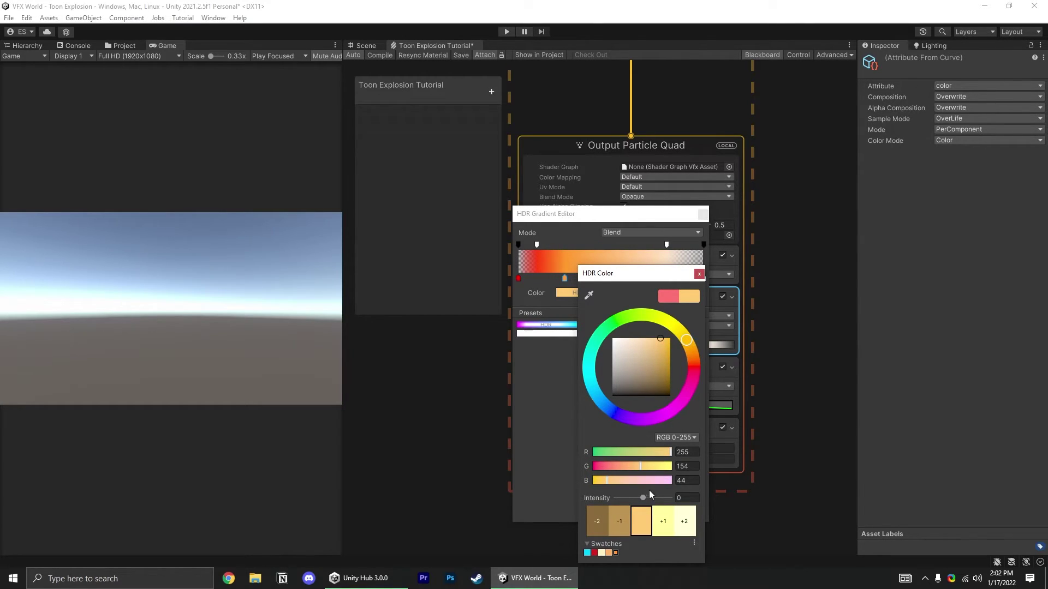
pyautogui.moveTo(643, 501); pyautogui.dragTo(647, 499)
pyautogui.write('3')
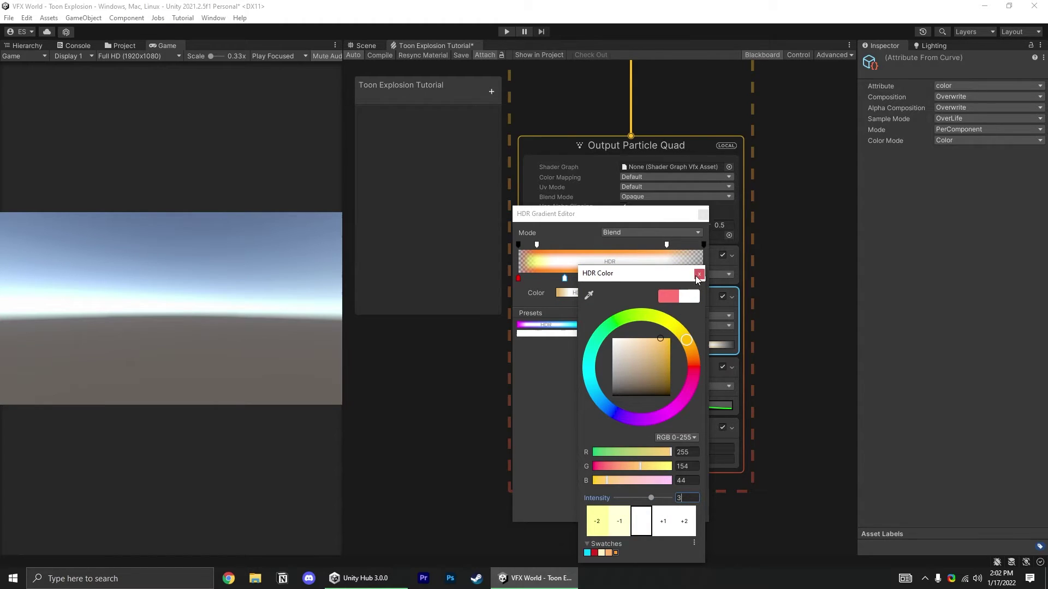
pyautogui.click(698, 274)
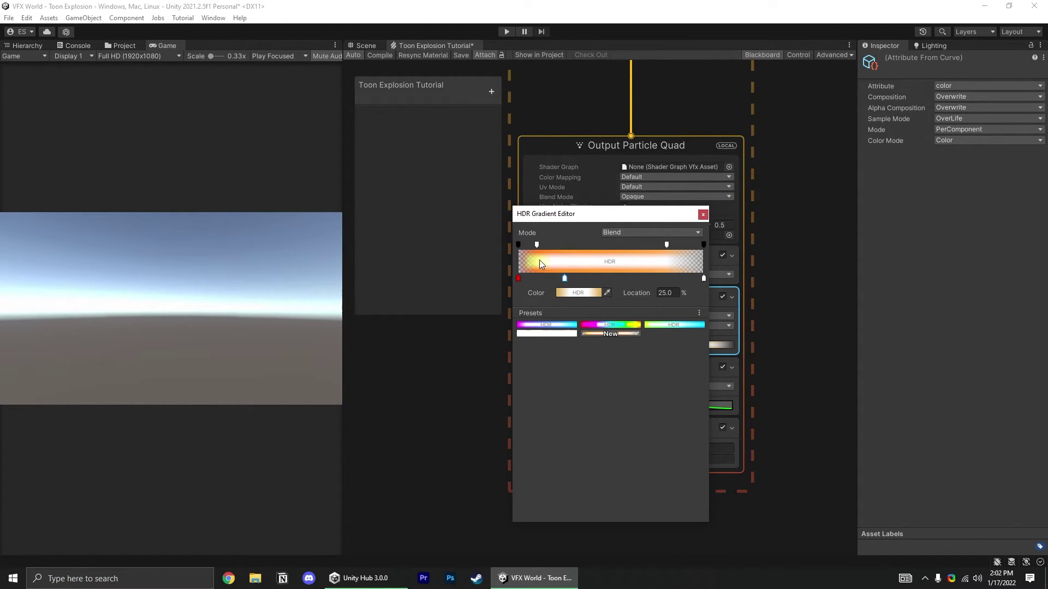
# - Set the gradient's final color key at 100% to black
pyautogui.click(704, 279)
pyautogui.click(607, 293)
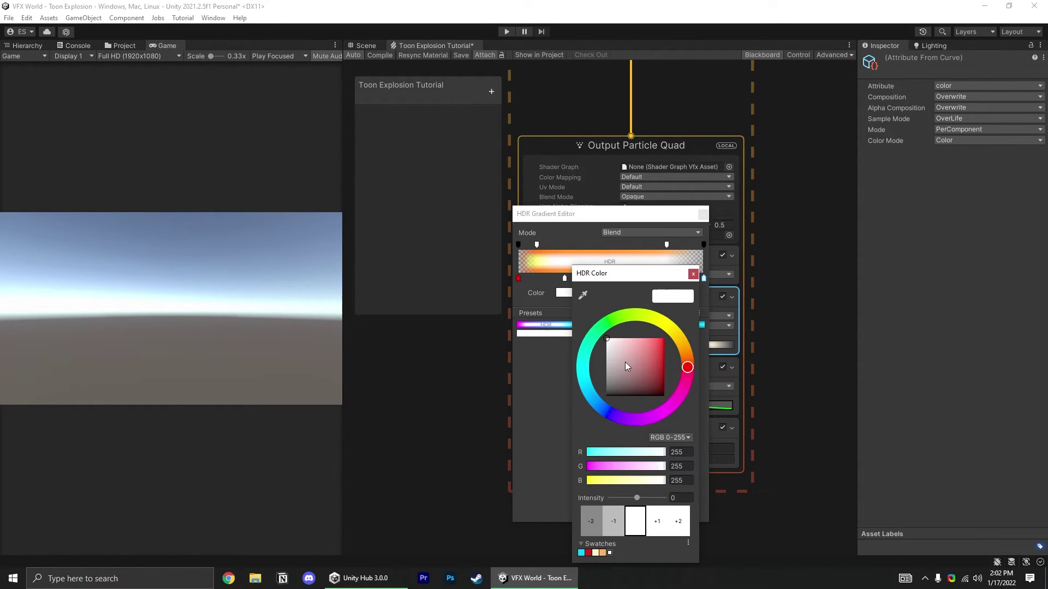
pyautogui.click(693, 274)
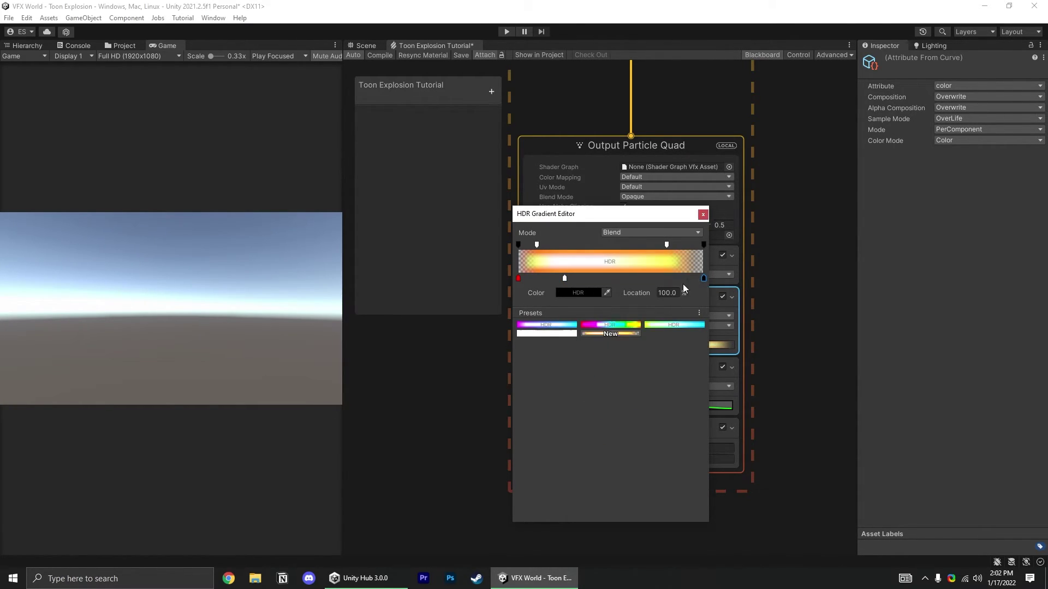
# - Make the gradient fully opaque from start to end, delete its two inner alpha keys, and close the gradient editor
pyautogui.click(702, 245)
pyautogui.click(666, 244)
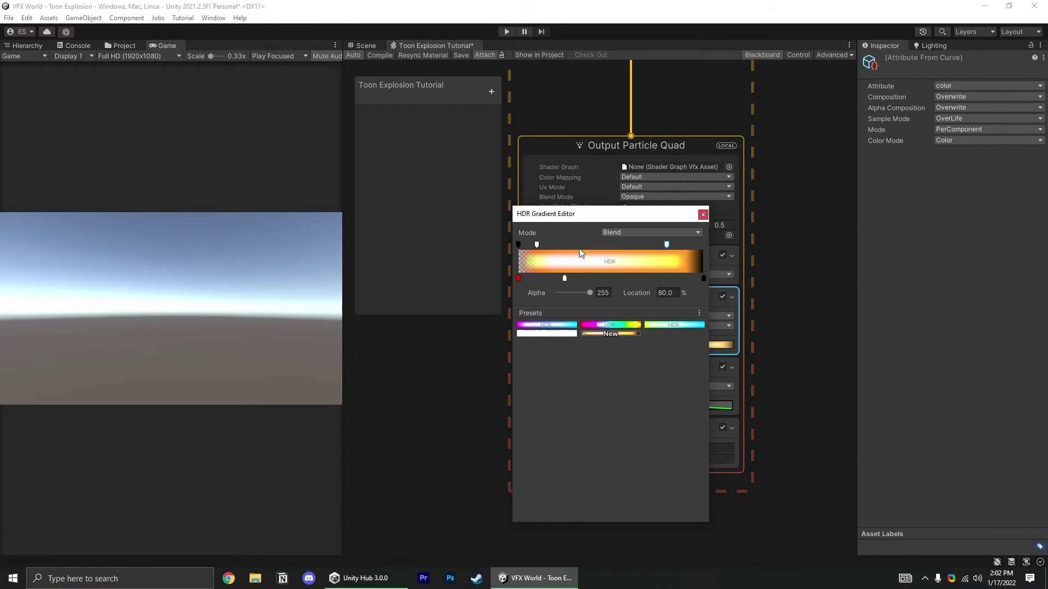
pyautogui.press('Delete')
pyautogui.click(535, 244)
pyautogui.press('Delete')
pyautogui.moveTo(519, 250); pyautogui.dragTo(506, 256)
pyautogui.click(703, 215)
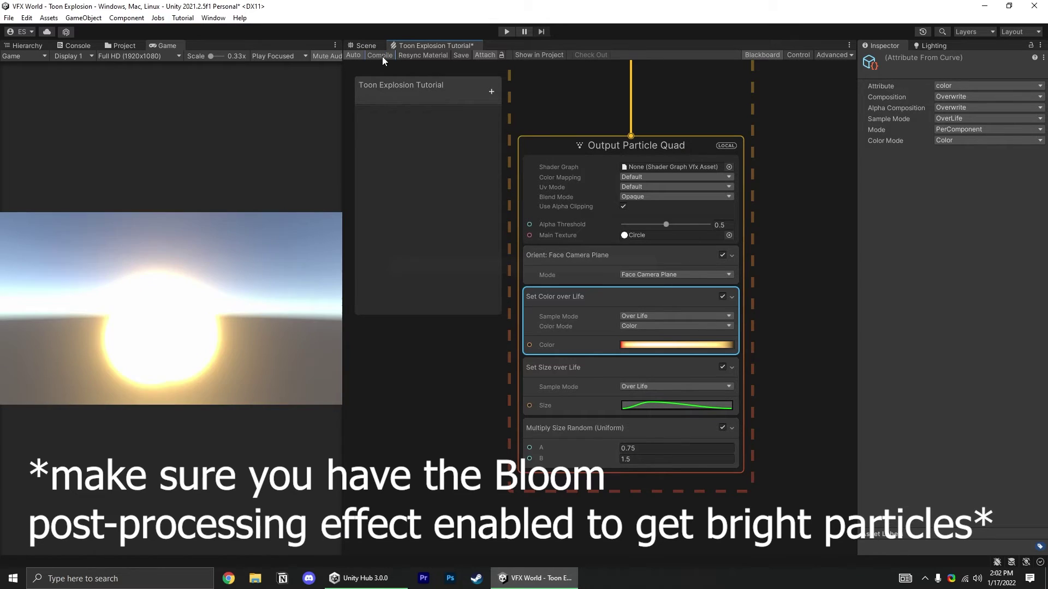
# - Readjust the gradient's 25% color key to a more saturated orange-yellow with an HDR intensity of 2, and compile the graph
pyautogui.click(641, 346)
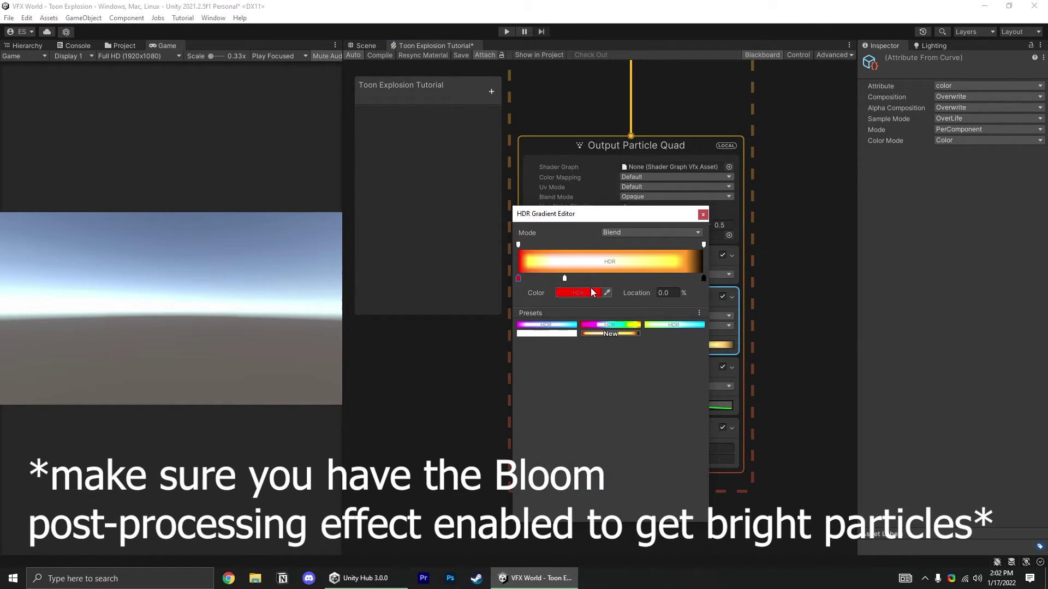
pyautogui.doubleClick(564, 277)
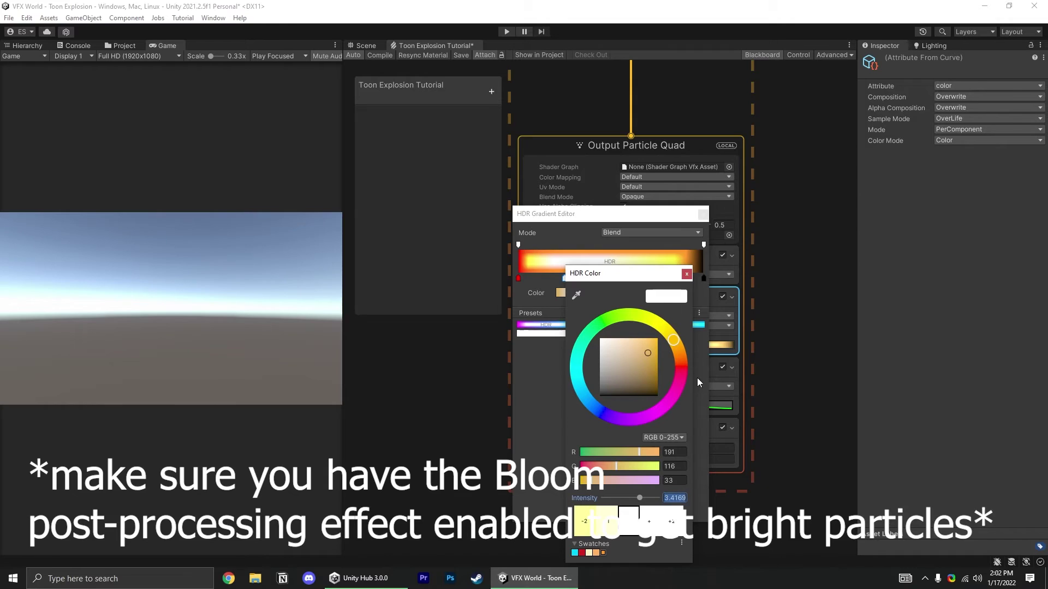
pyautogui.moveTo(656, 353)
pyautogui.mouseDown()
pyautogui.moveTo(666, 368)
pyautogui.moveTo(657, 342)
pyautogui.moveTo(653, 359)
pyautogui.mouseUp()
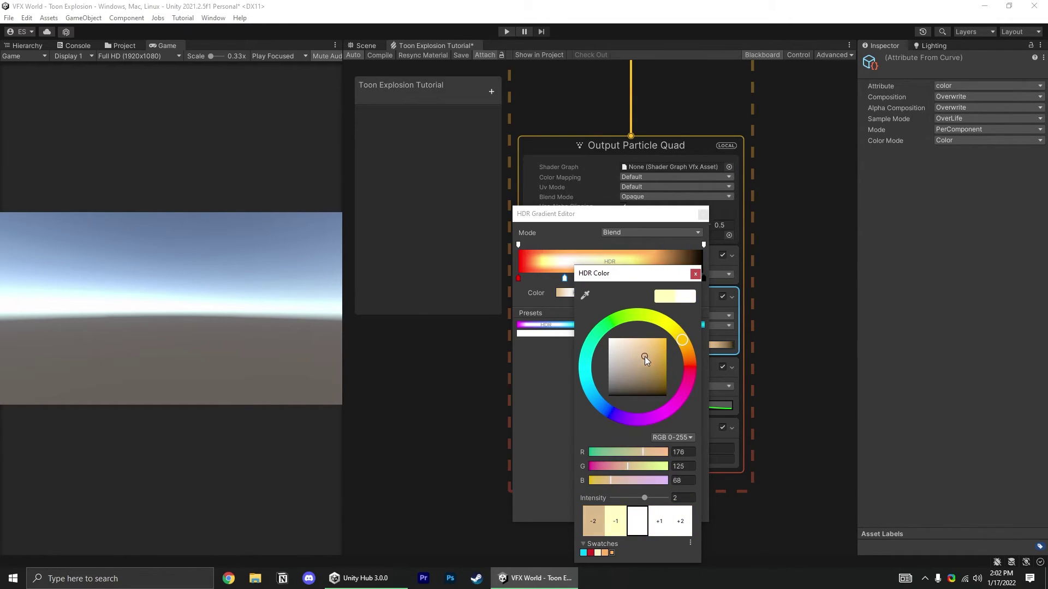
pyautogui.moveTo(625, 276); pyautogui.dragTo(705, 290)
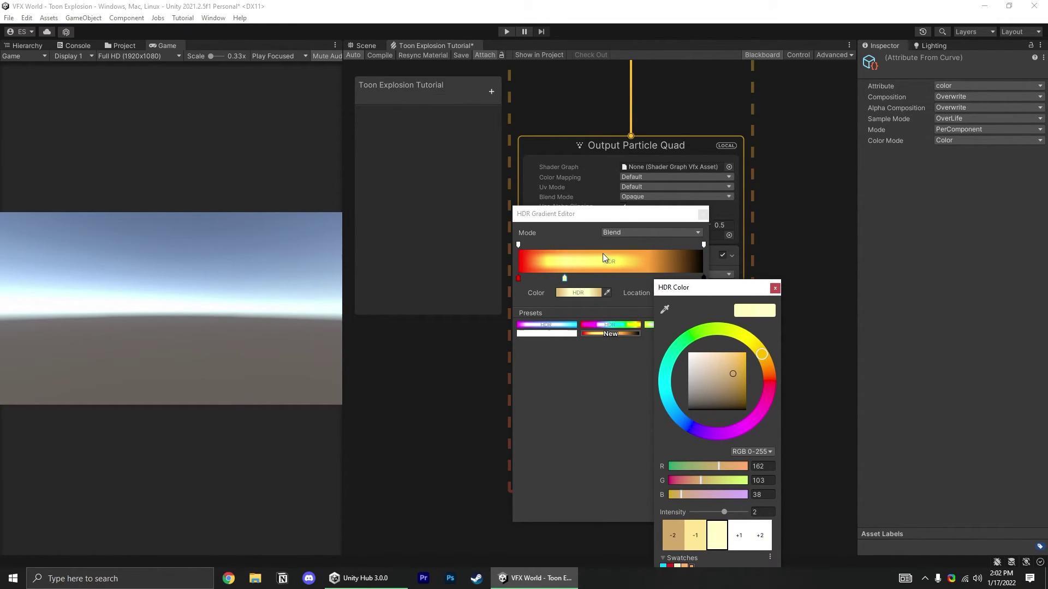
pyautogui.moveTo(738, 376)
pyautogui.mouseDown()
pyautogui.moveTo(741, 365)
pyautogui.moveTo(739, 379)
pyautogui.moveTo(727, 362)
pyautogui.moveTo(738, 358)
pyautogui.mouseUp()
pyautogui.click(641, 264)
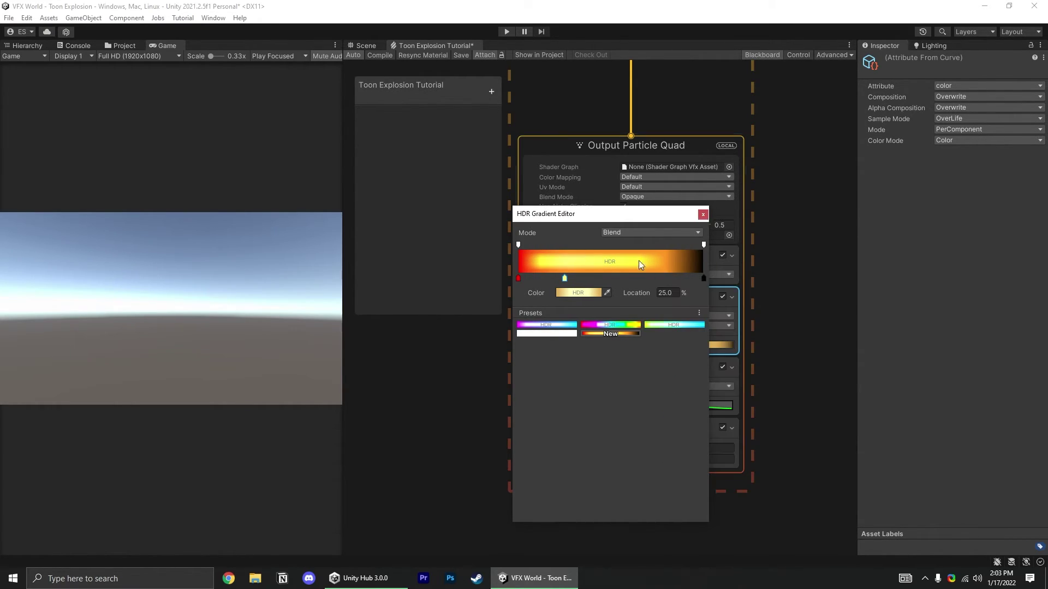
pyautogui.click(380, 55)
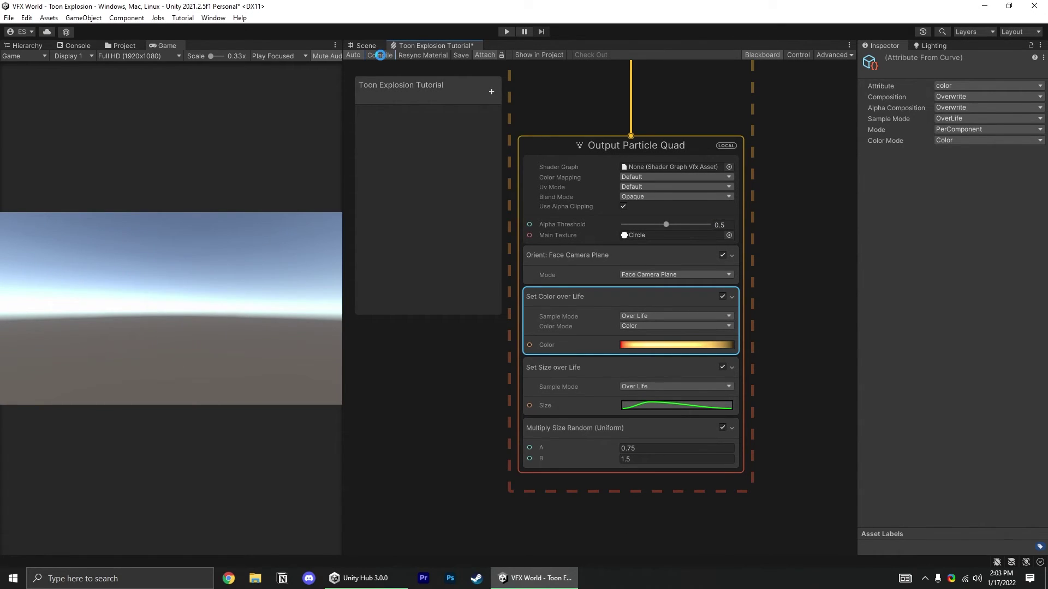
# - Review the configured contexts and recompile the graph to replay the explosion
pyautogui.scroll(-3, 606, 191)
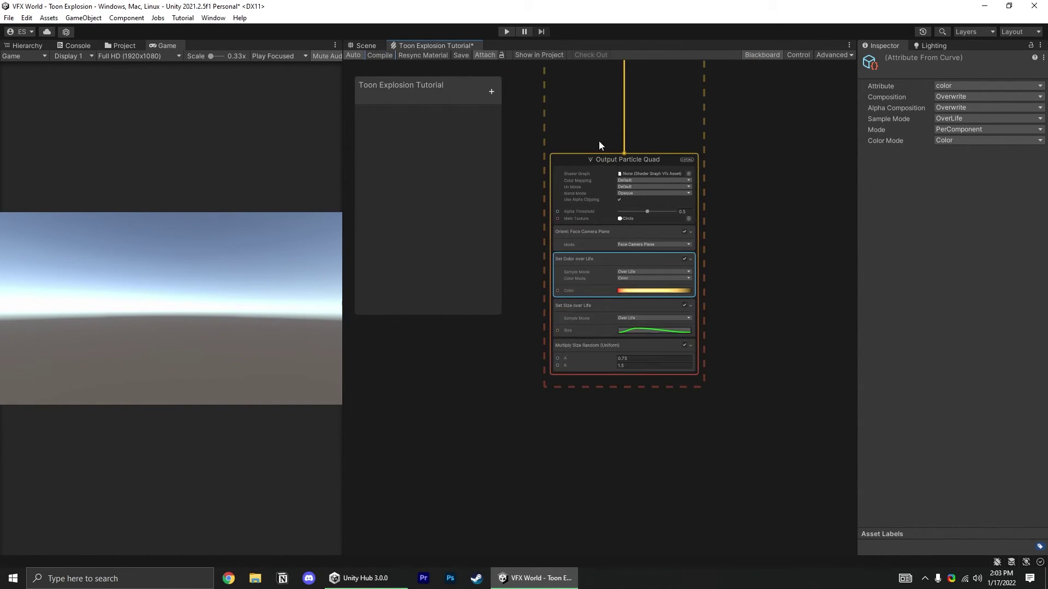
pyautogui.moveTo(598, 140); pyautogui.dragTo(573, 452, button='middle')
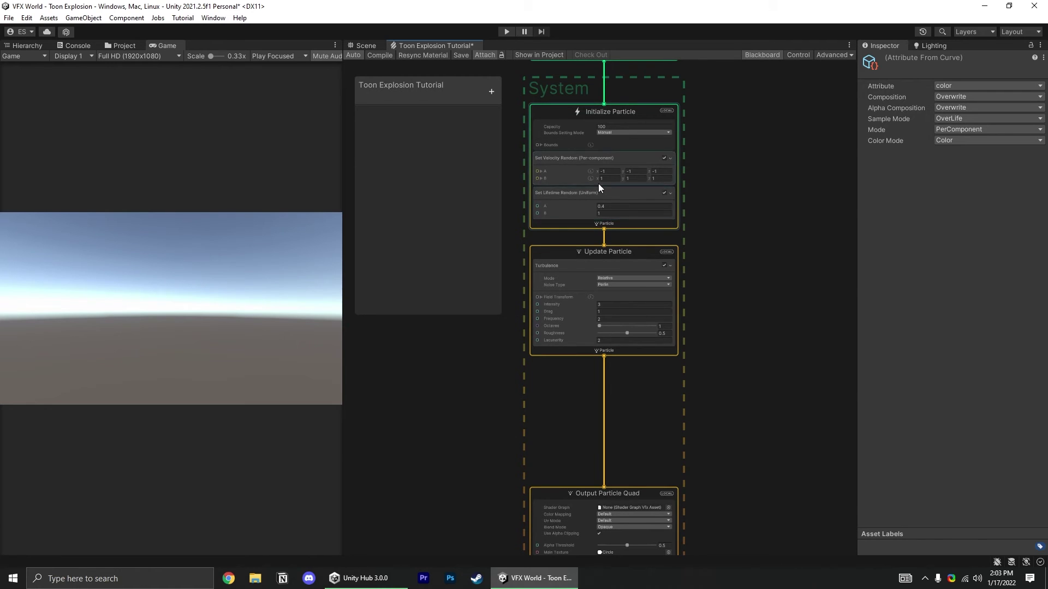
pyautogui.moveTo(442, 458); pyautogui.dragTo(458, 279, button='middle')
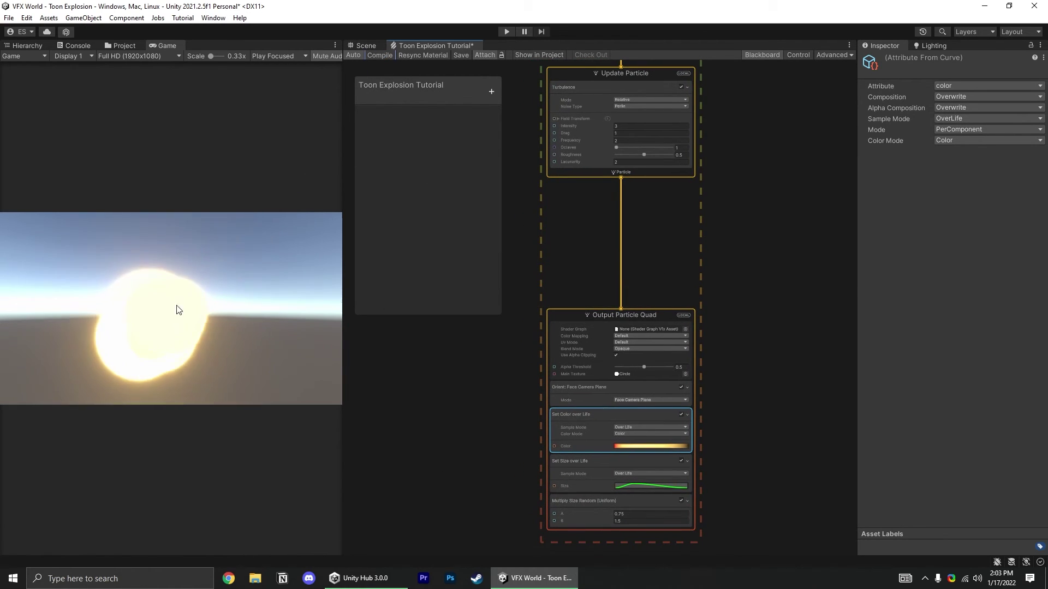
pyautogui.click(379, 57)
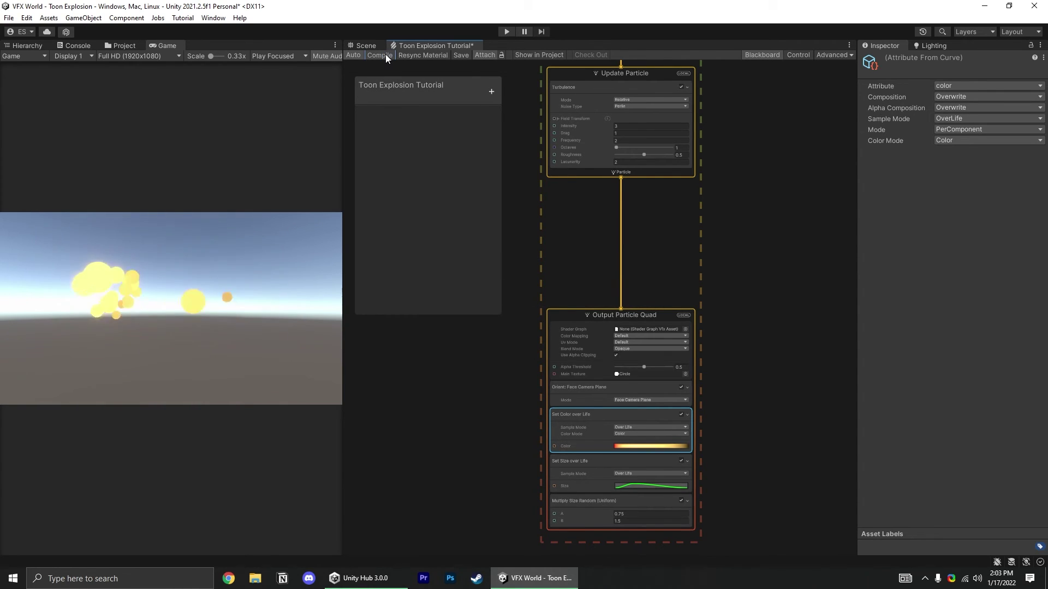
# - Move the Output Particle Quad context up so it sits just below Update Particle
pyautogui.scroll(-5, 597, 274)
pyautogui.click(597, 274)
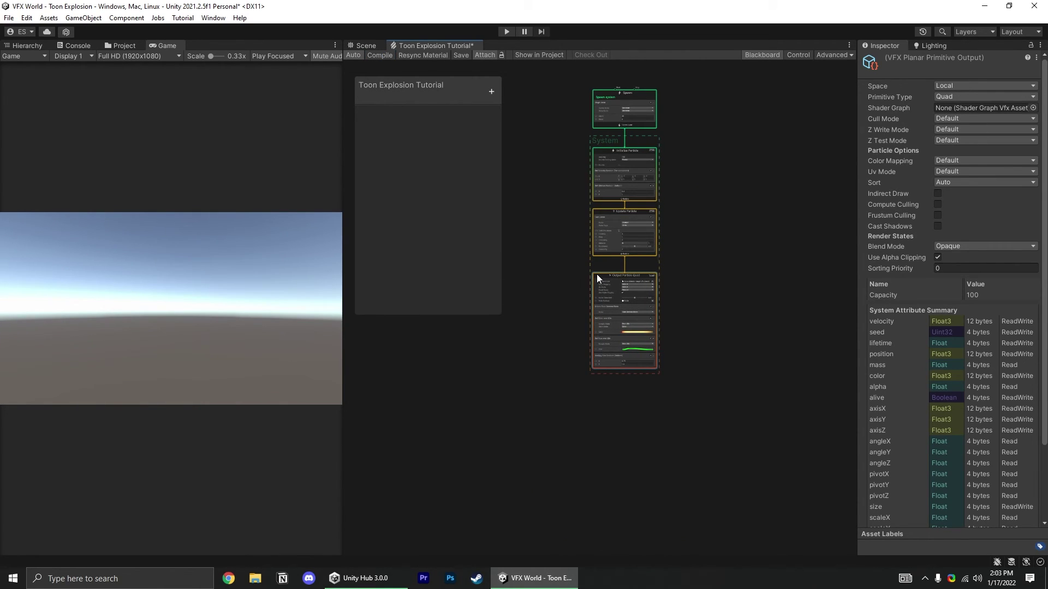
pyautogui.scroll(3, 572, 238)
pyautogui.scroll(5, 548, 327)
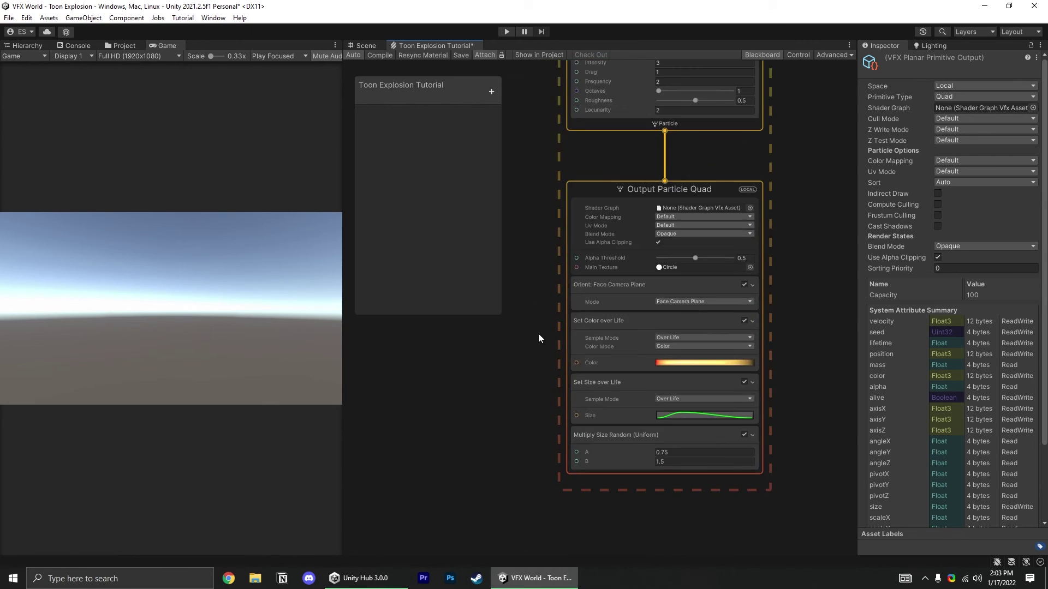
pyautogui.moveTo(502, 273); pyautogui.dragTo(518, 374, button='middle')
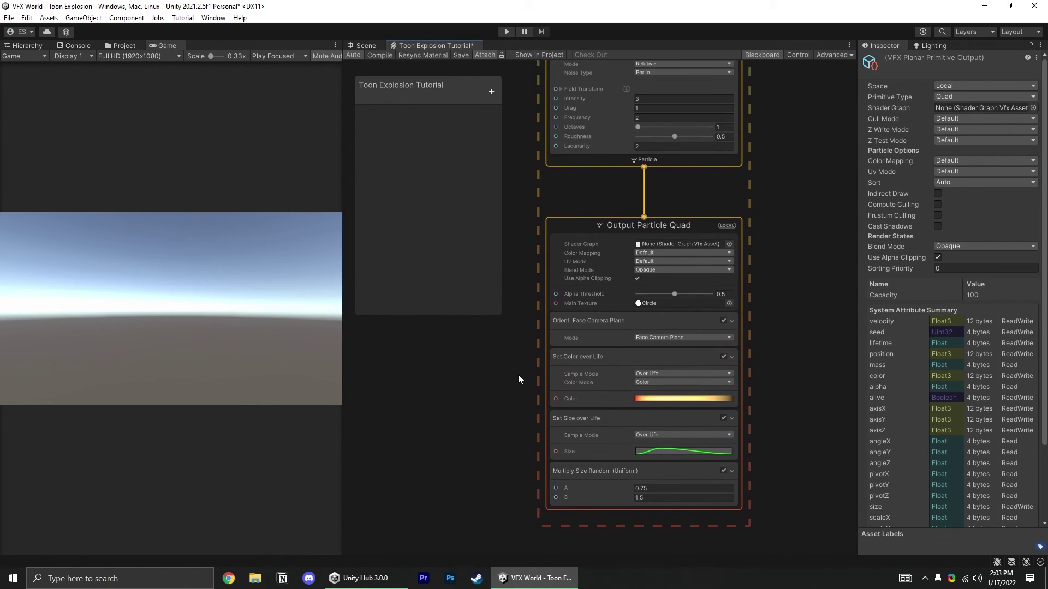